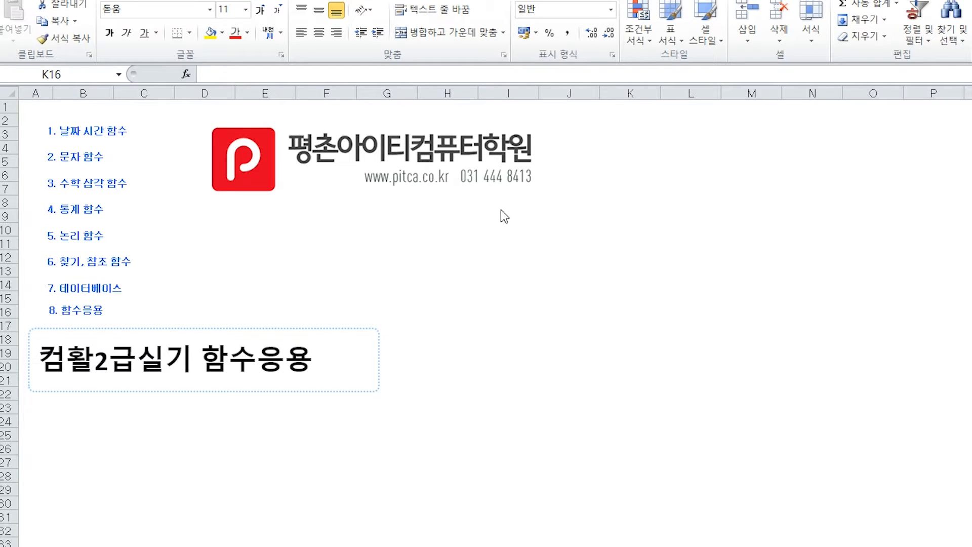
- Open the date and time functions sheet (날짜 시간 함수) and enter =TODAY() in the TODAY exercise cell H6
left_click(95, 134)
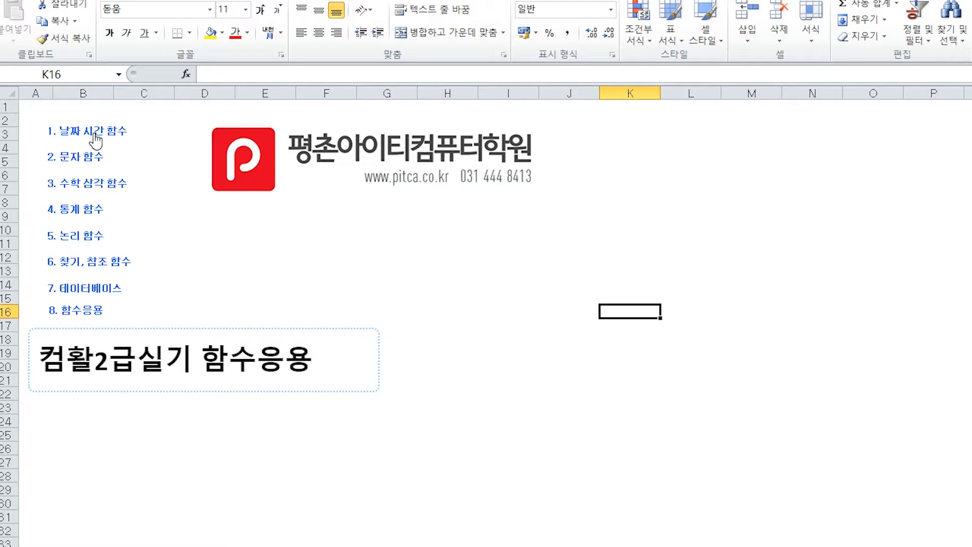
left_click(95, 134)
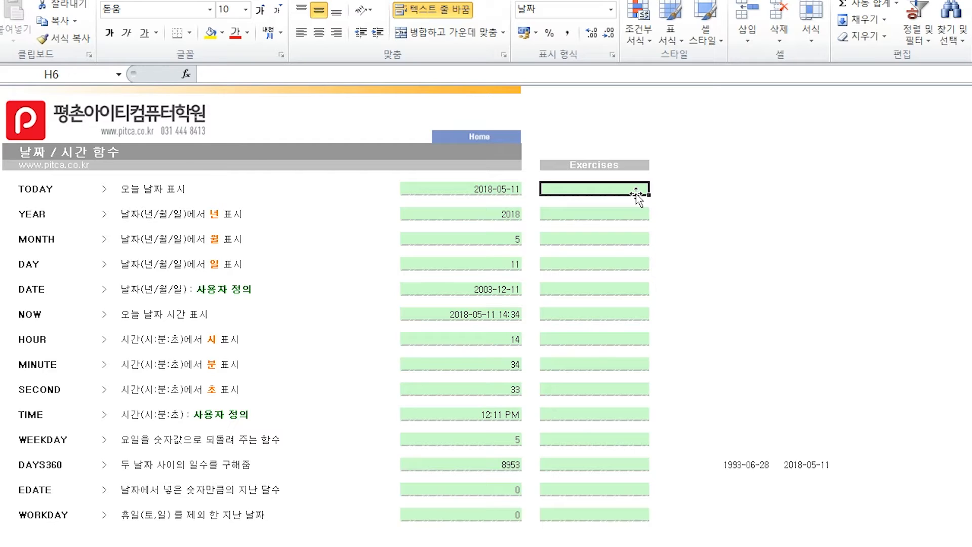
type("=")
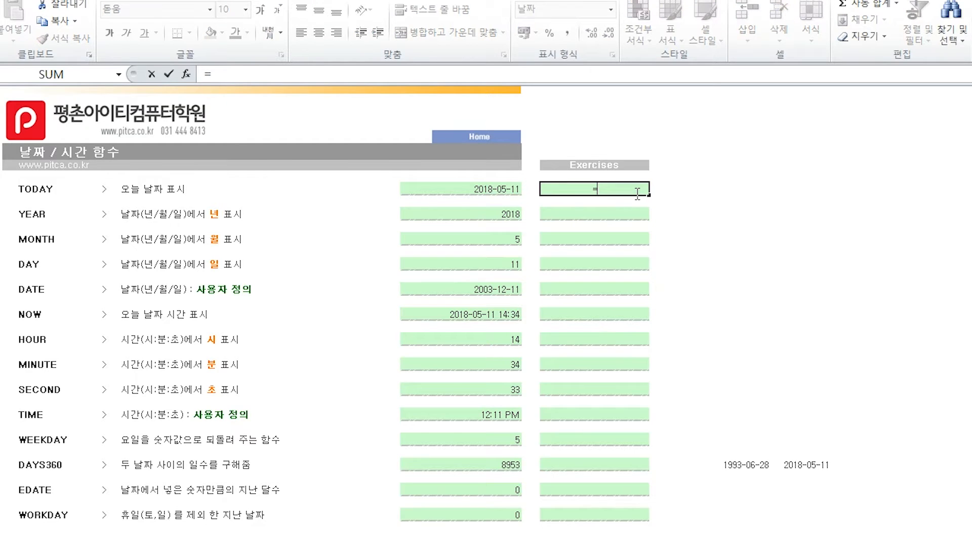
type("to")
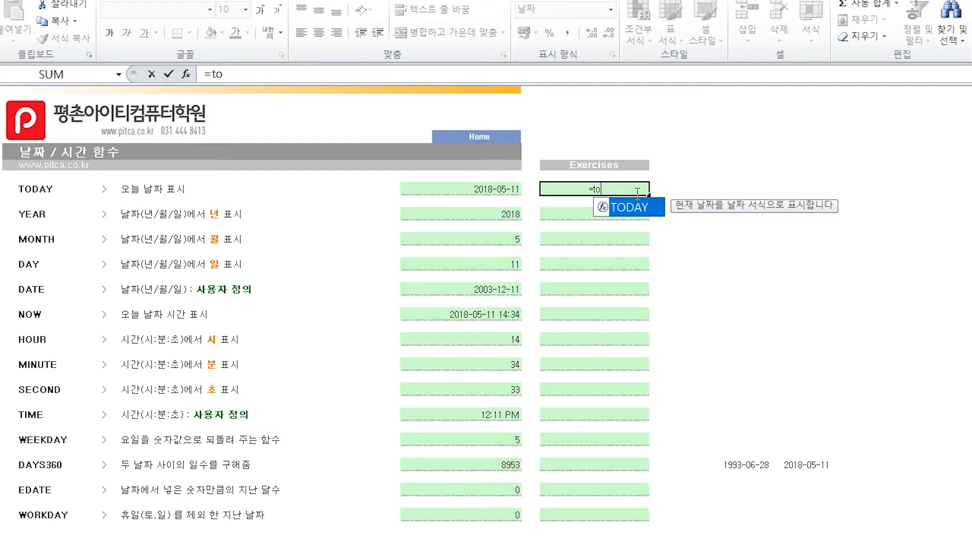
key("Tab")
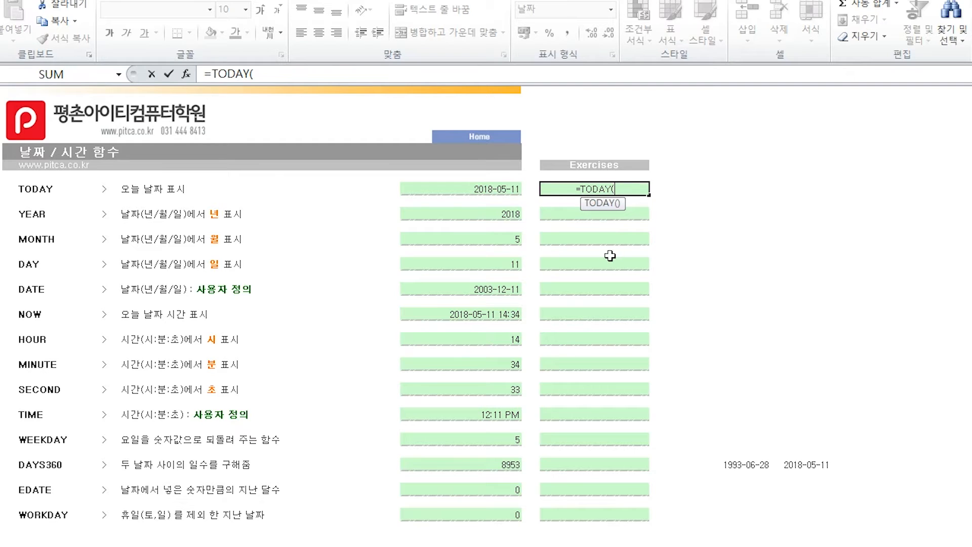
left_click(766, 187)
key("BackSpace")
key("BackSpace")
type("3")
key("BackSpace")
key("Return")
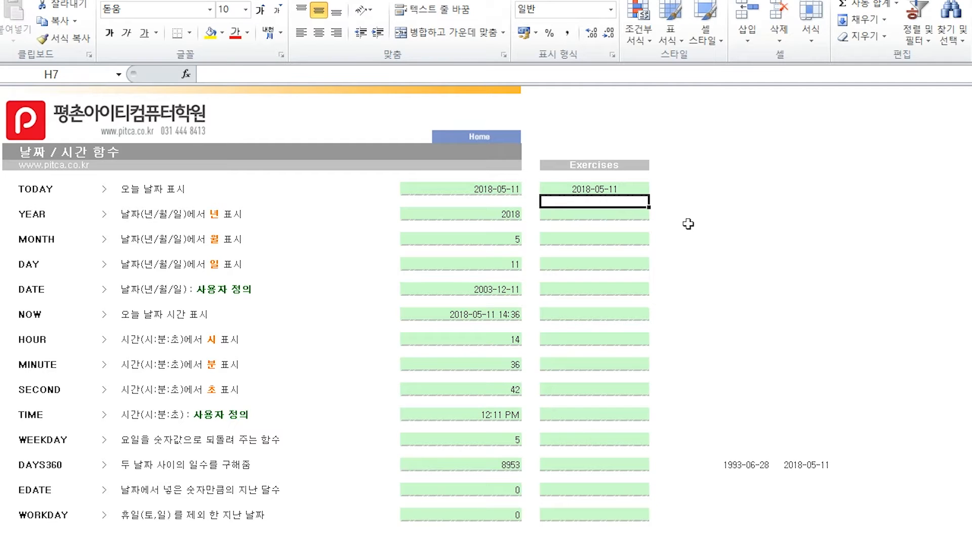
left_click(641, 191)
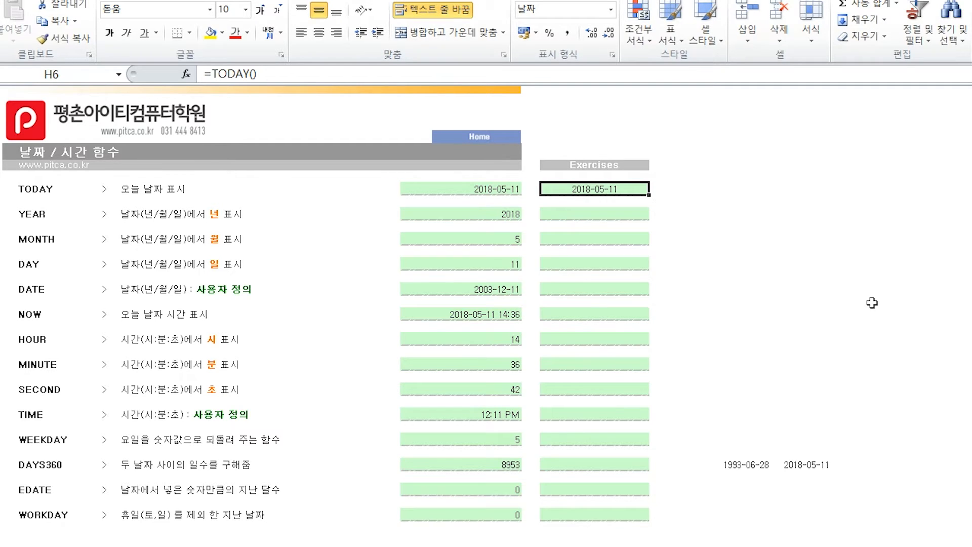
- Enter a YEAR formula in exercise cell H8 that extracts the year from the date in H6
left_click(620, 215)
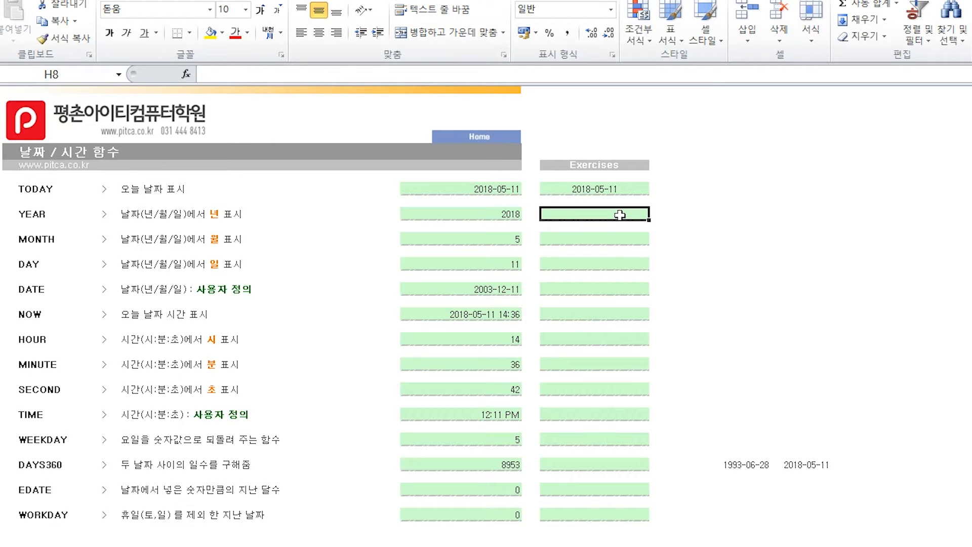
type("=")
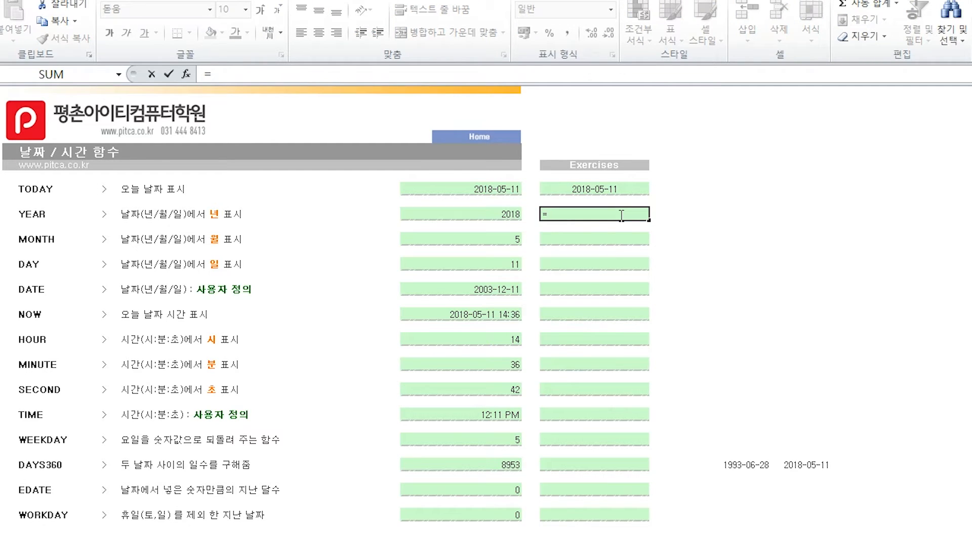
type("ye")
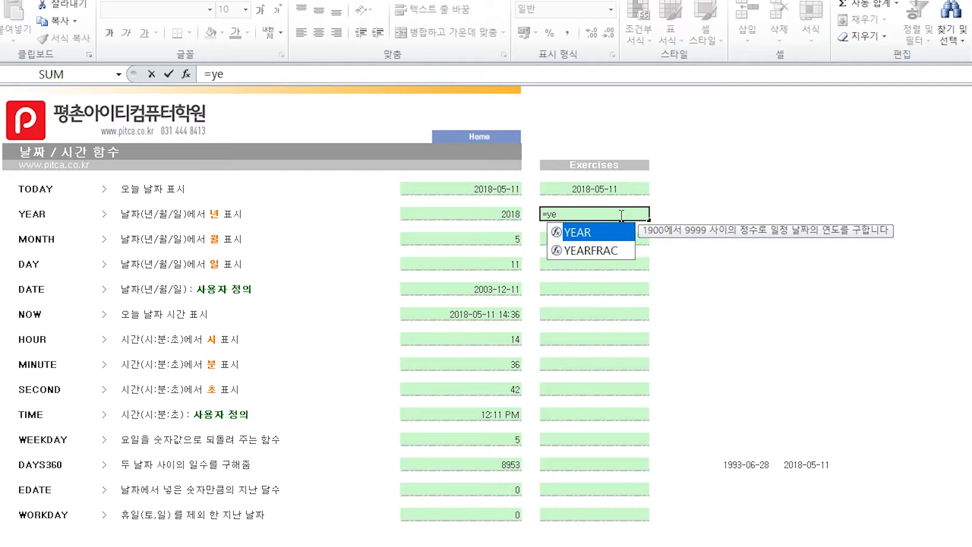
key("Tab")
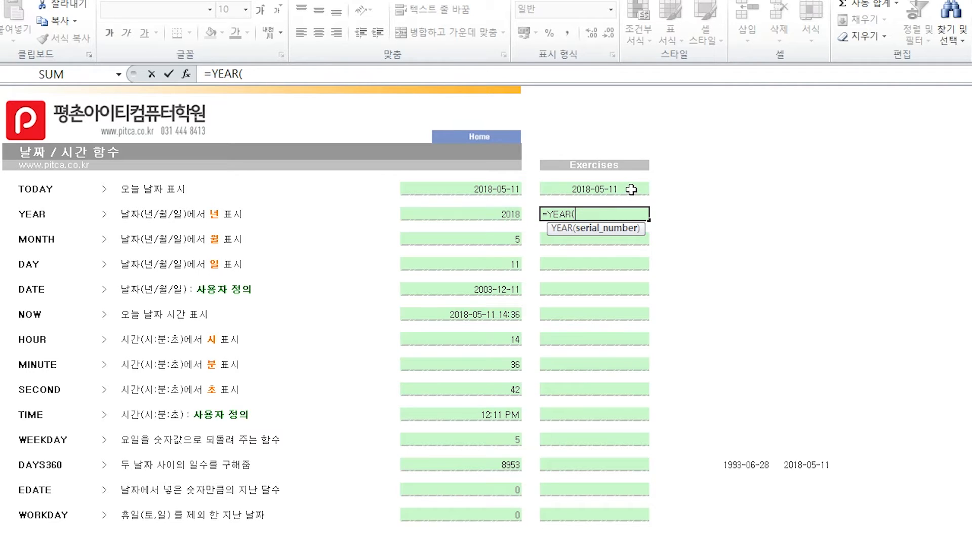
left_click(610, 189)
key("Return")
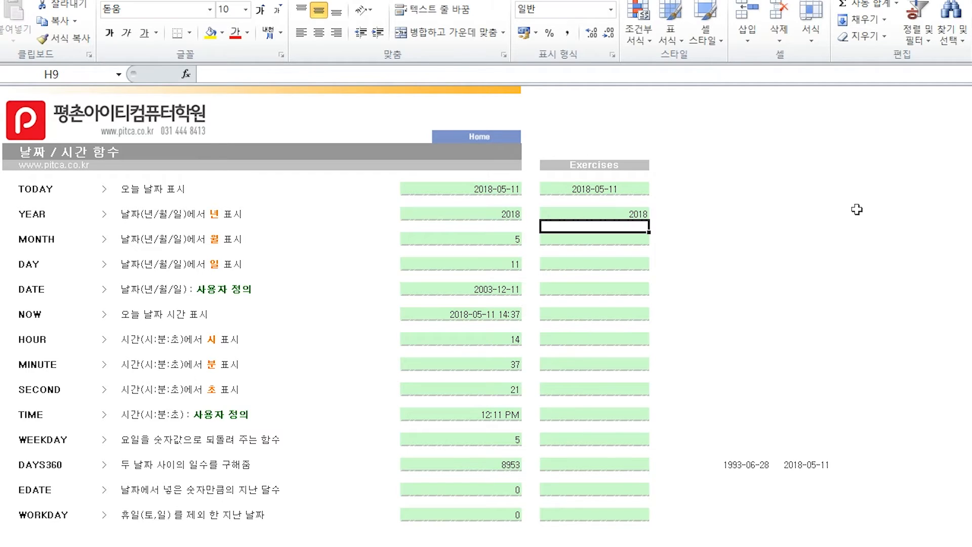
- Enter a MONTH formula in exercise cell H10 that extracts the month from the date in H6
left_click(636, 239)
type("=")
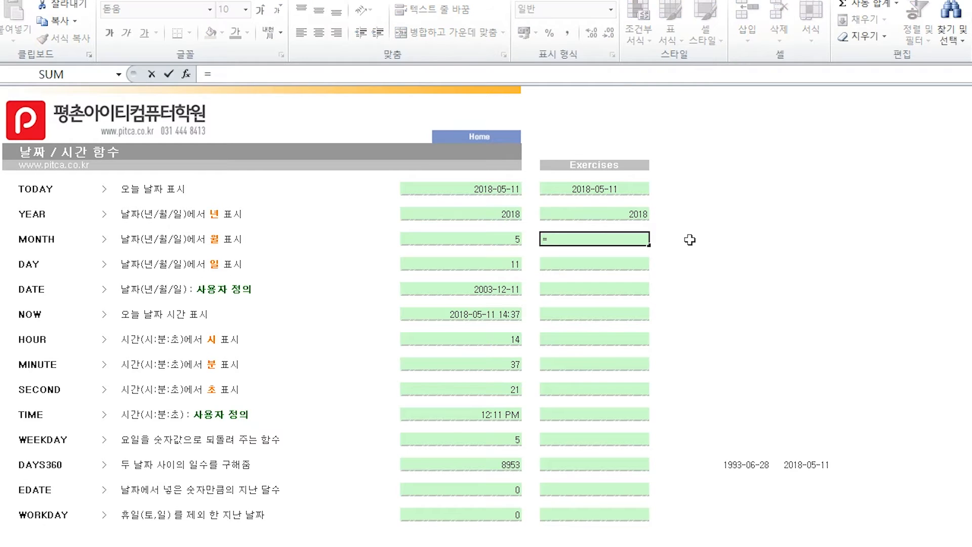
type("mon")
key("Tab")
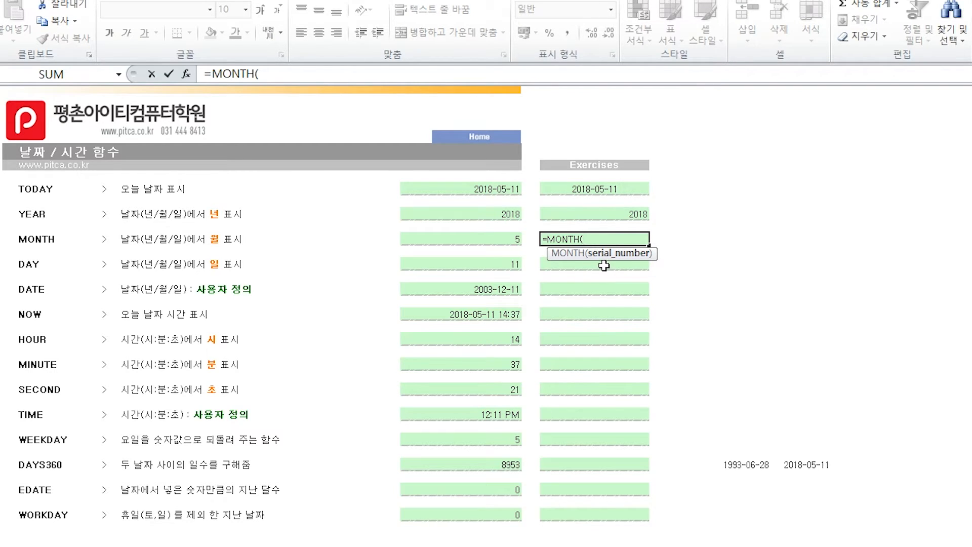
left_click(607, 189)
key("Return")
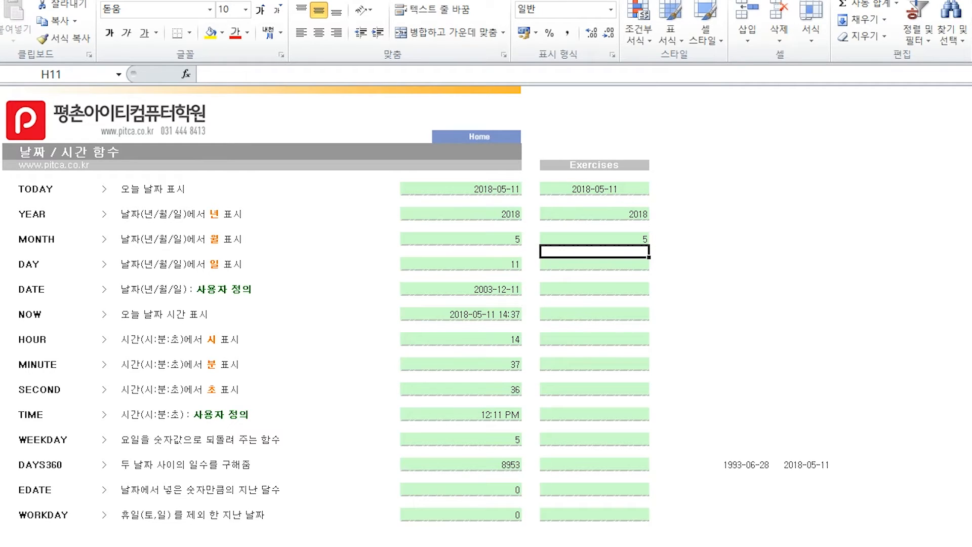
- Enter a DAY formula in exercise cell H12 that extracts the day from the date in H6
left_click(637, 261)
type("=day")
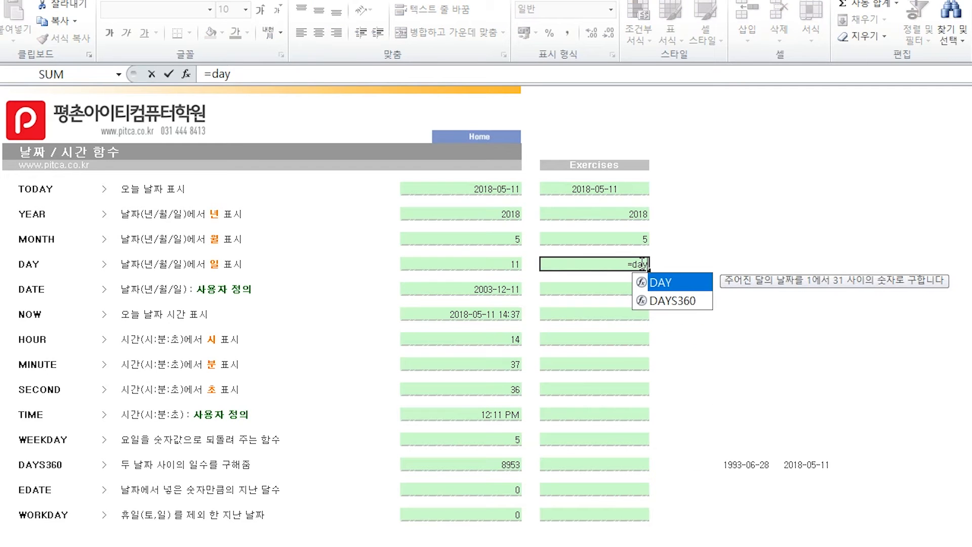
key("Tab")
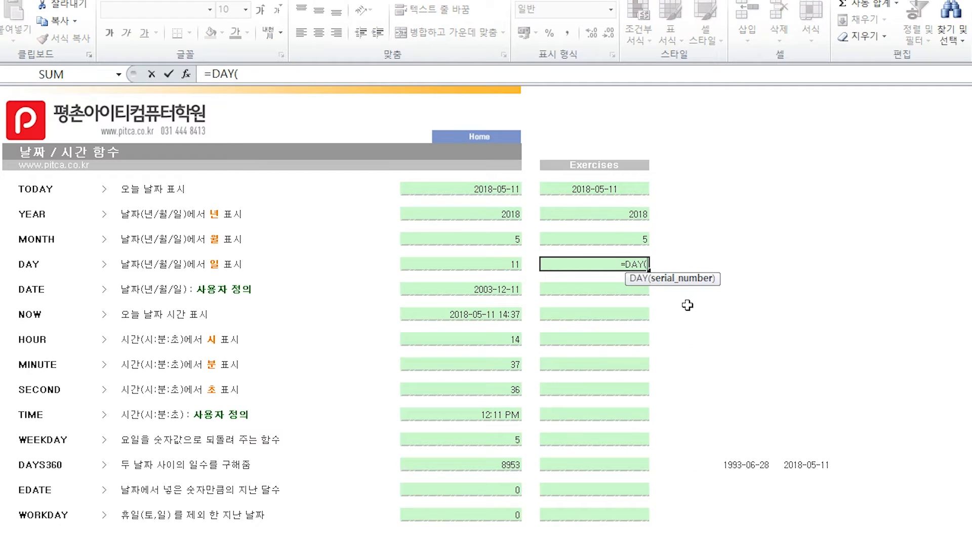
left_click(619, 189)
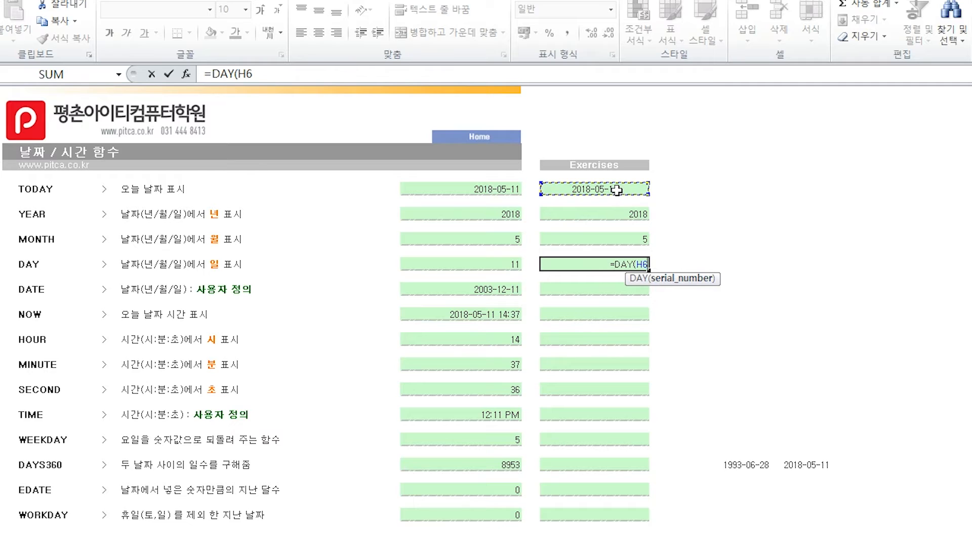
key("Return")
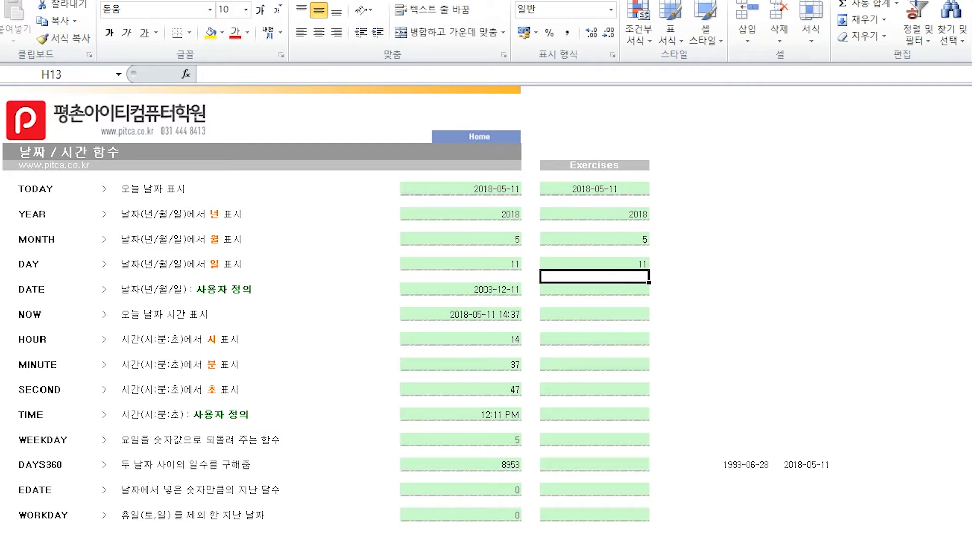
- Build a date in the DATE exercise cell H14 with =DATE(H8,H10,H12), using the year, month and day cells
left_click(635, 290)
type("=")
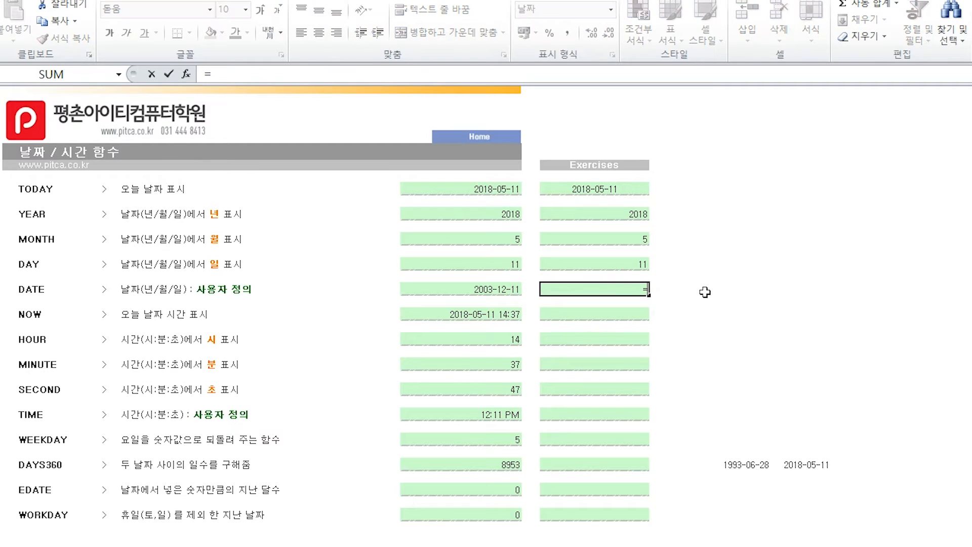
type("date")
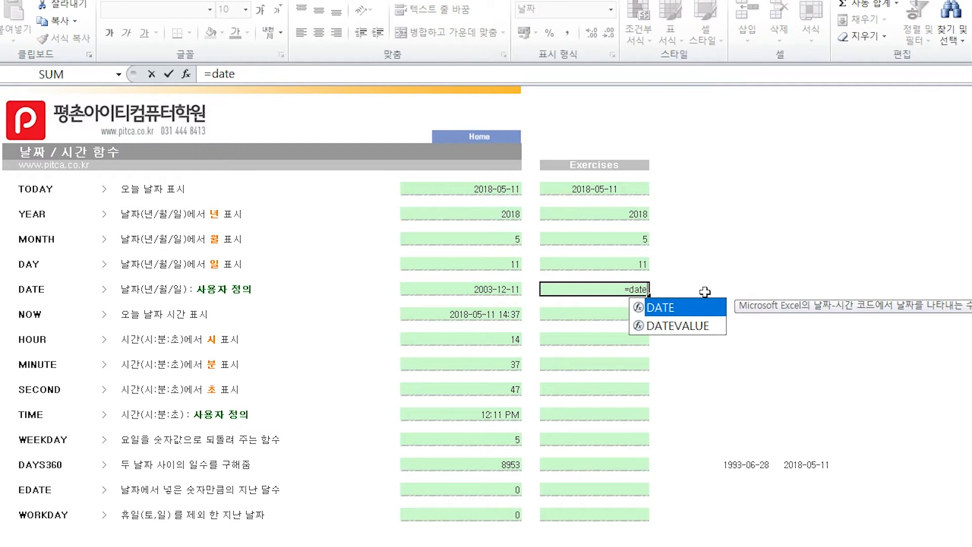
key("Tab")
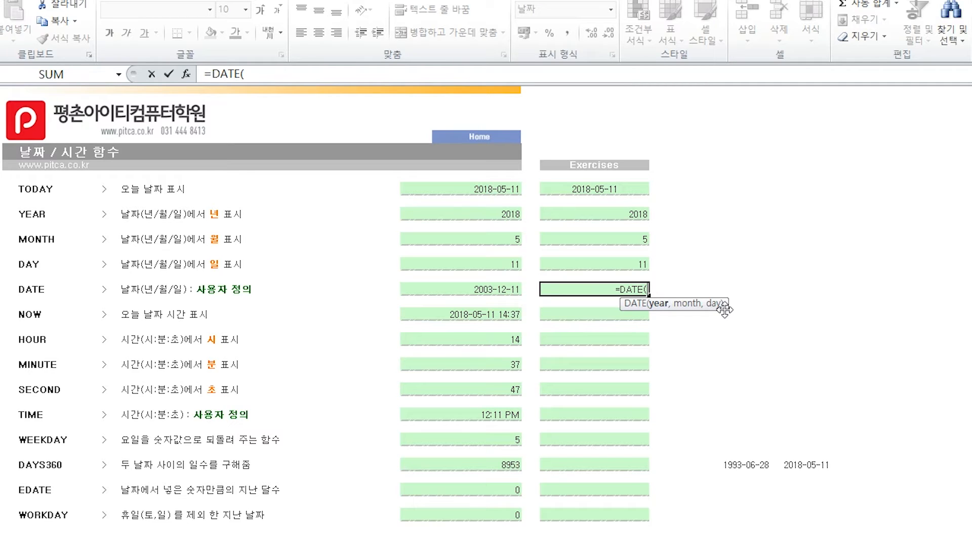
left_click(637, 213)
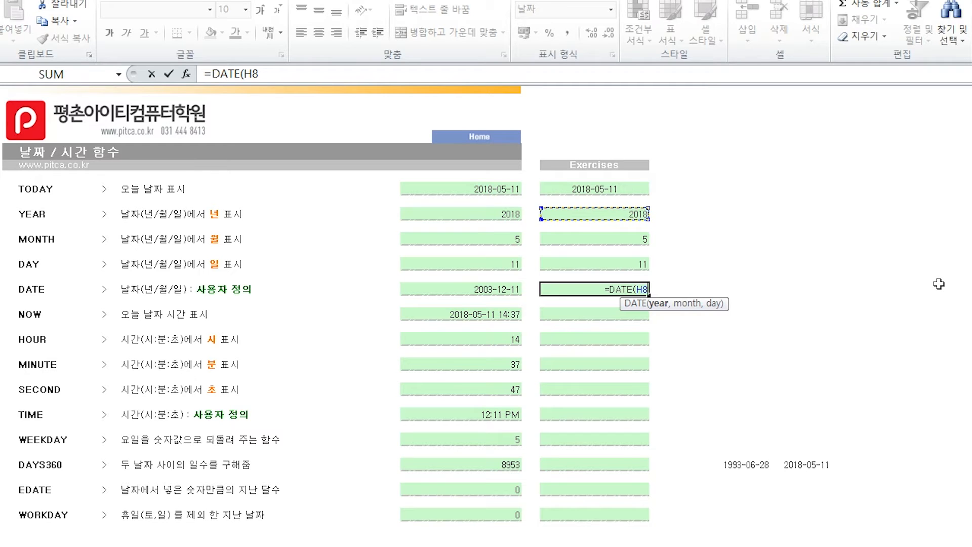
type(",")
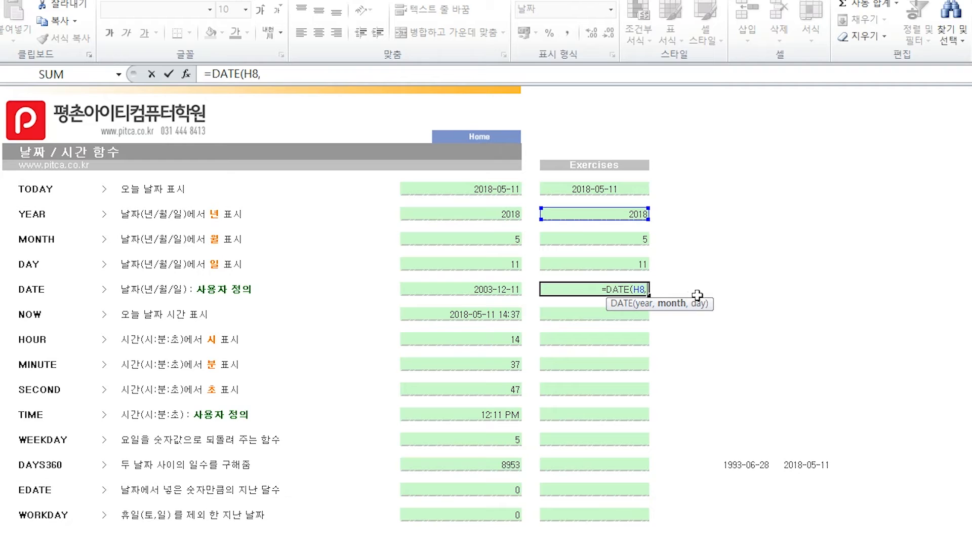
left_click(635, 237)
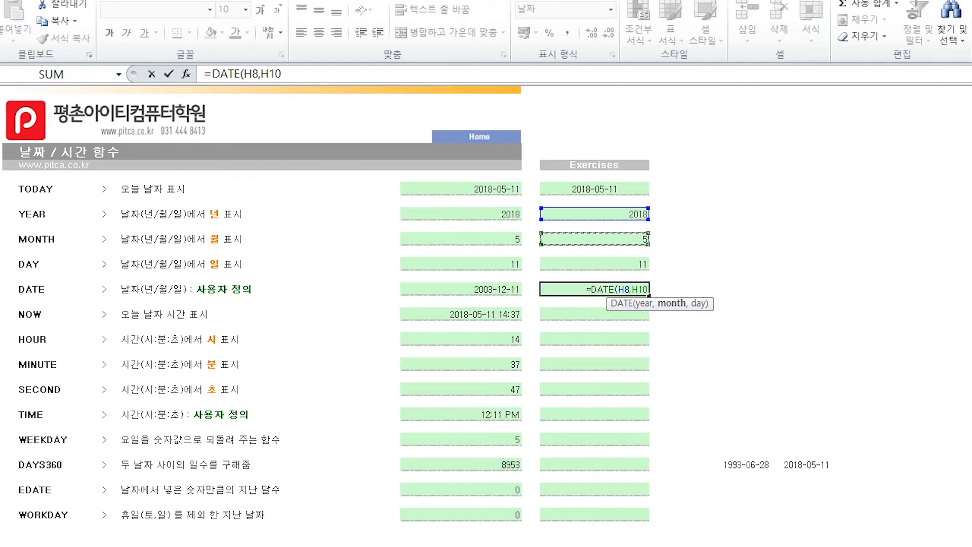
type(",")
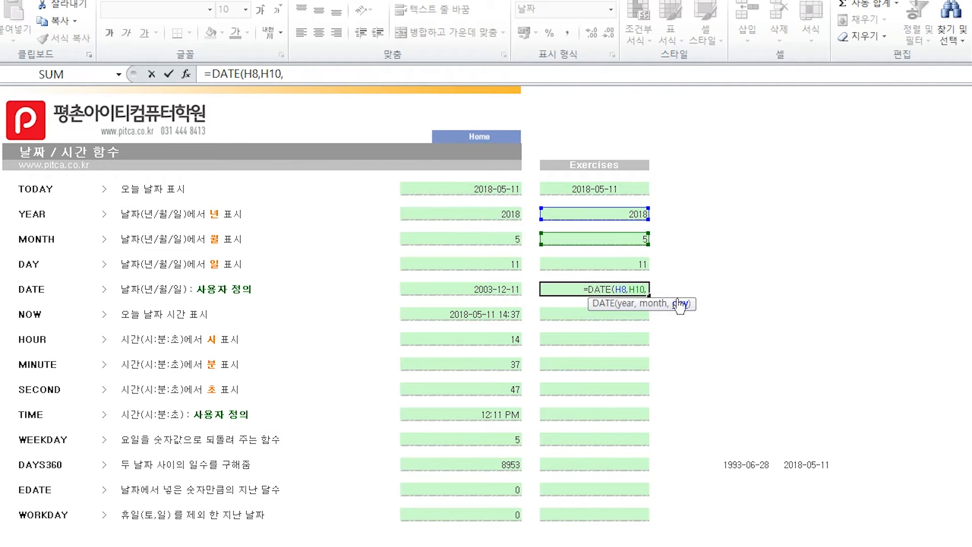
left_click(643, 263)
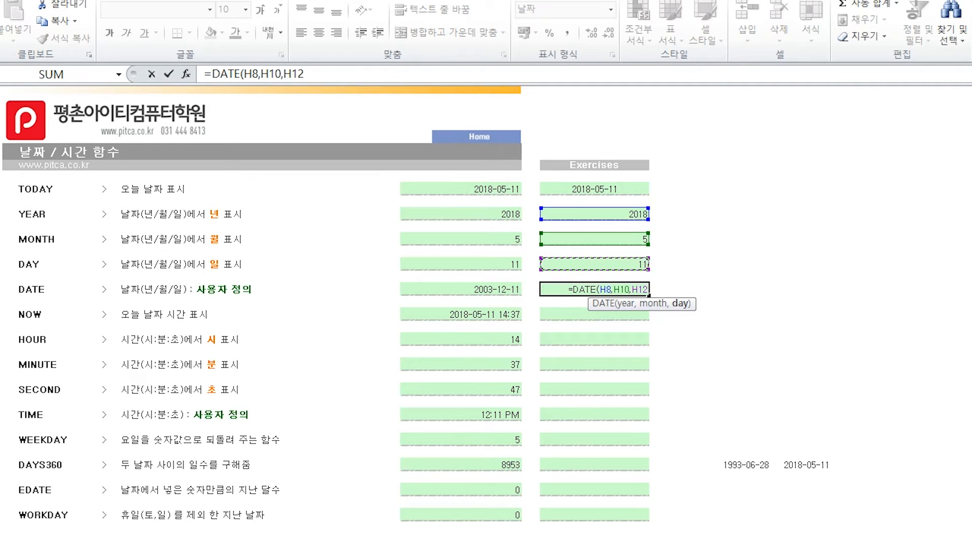
key("Return")
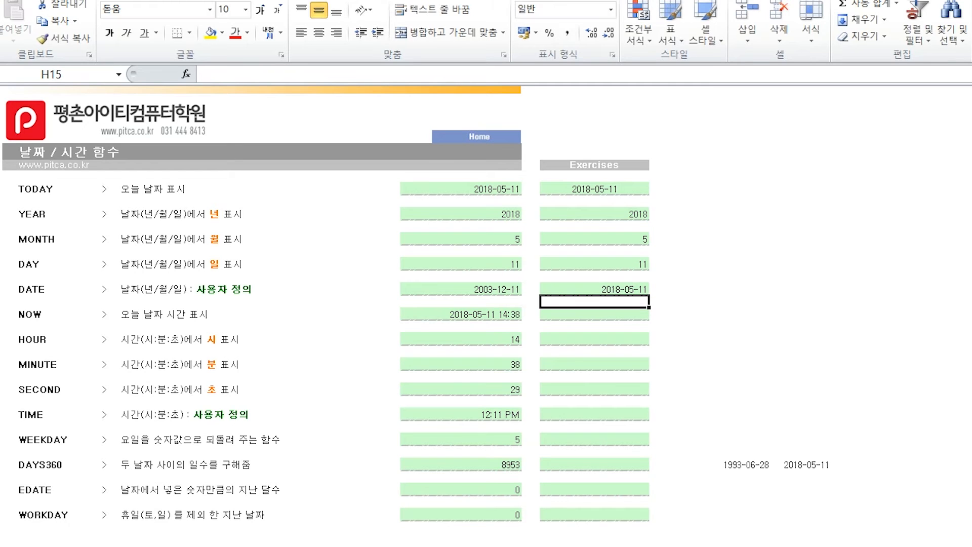
- Enter the NOW function in exercise cell H16 to return the current date and time
left_click(640, 316)
type("=now")
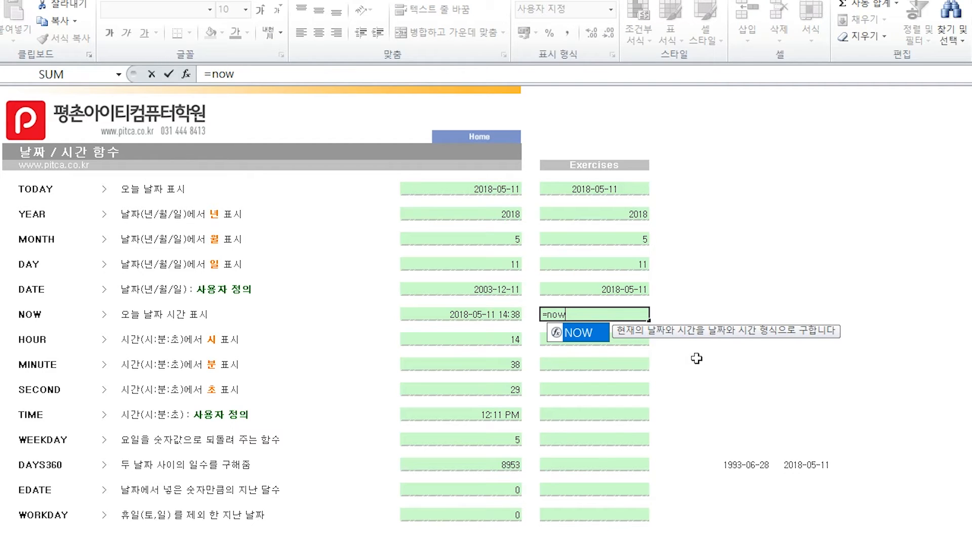
key("Tab")
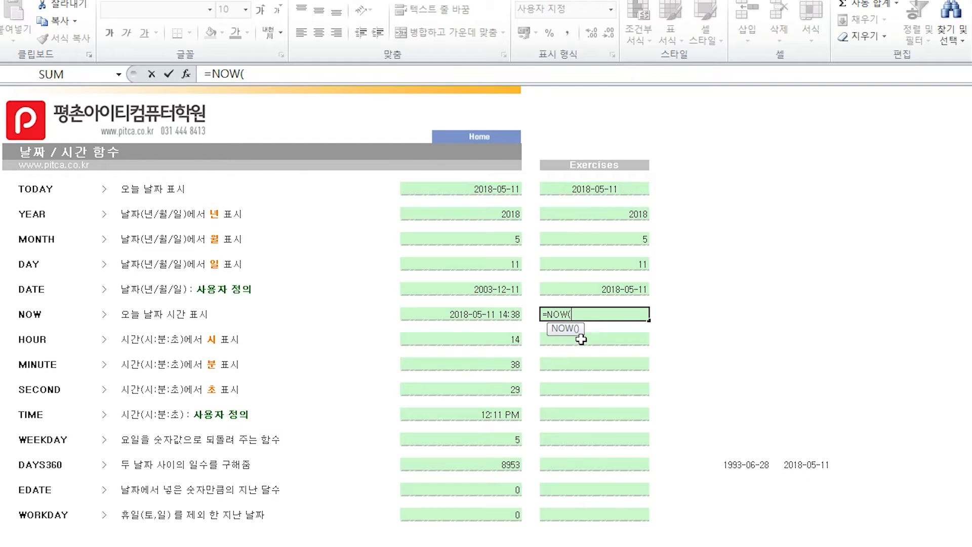
key("Return")
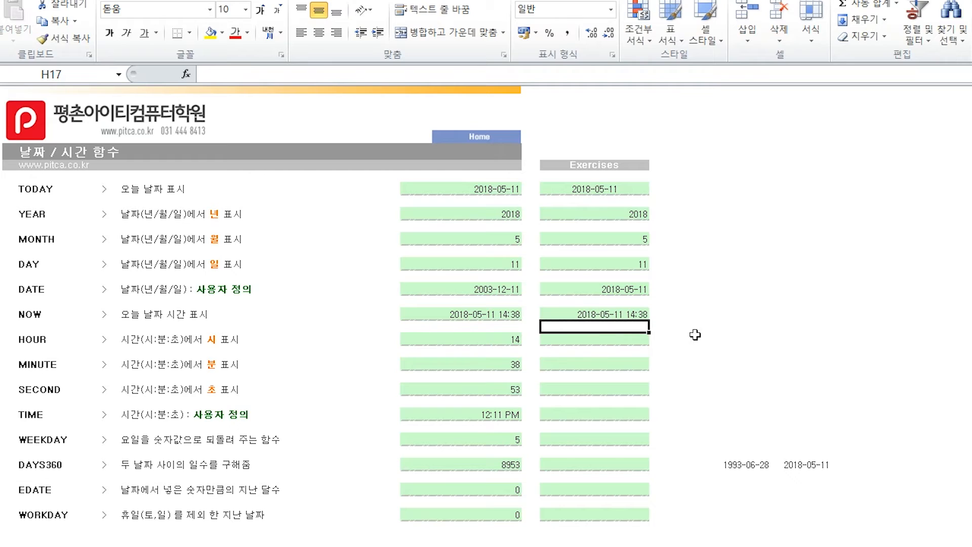
- Enter an HOUR formula in exercise cell H18 that extracts the hour from the date and time in H16
left_click(637, 339)
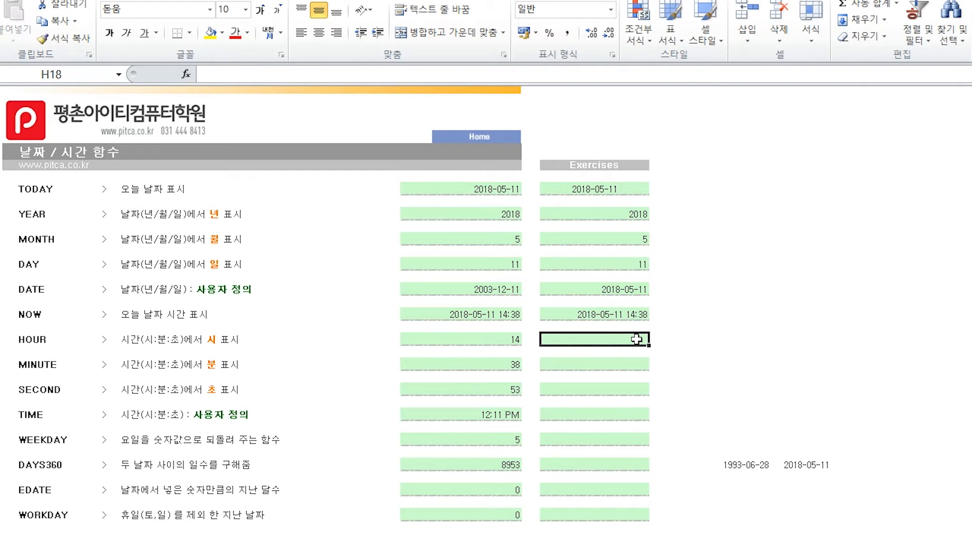
type("=hour")
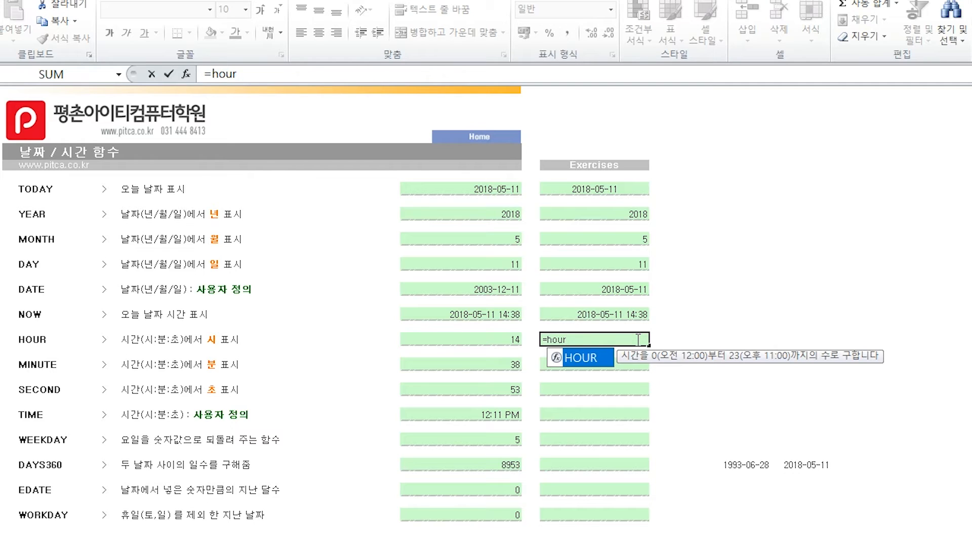
key("Tab")
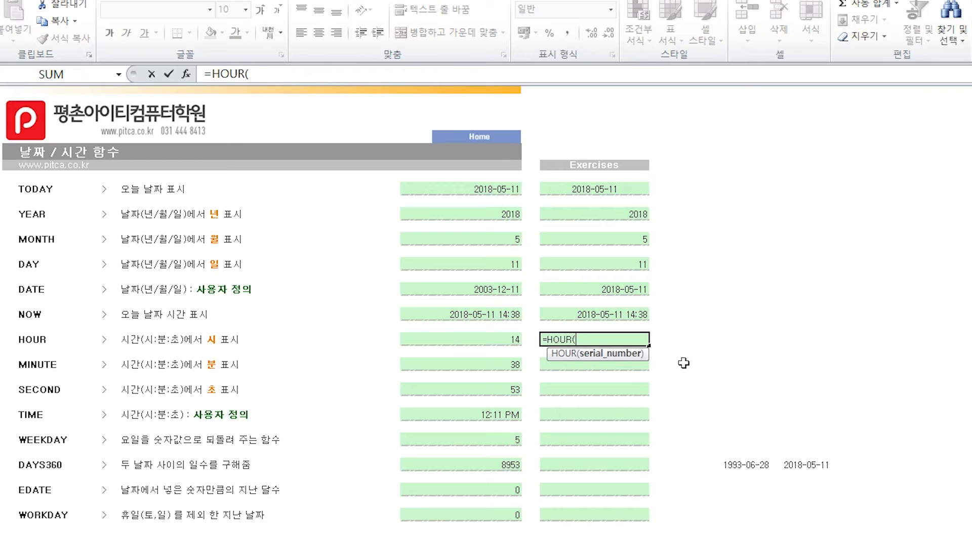
left_click(617, 315)
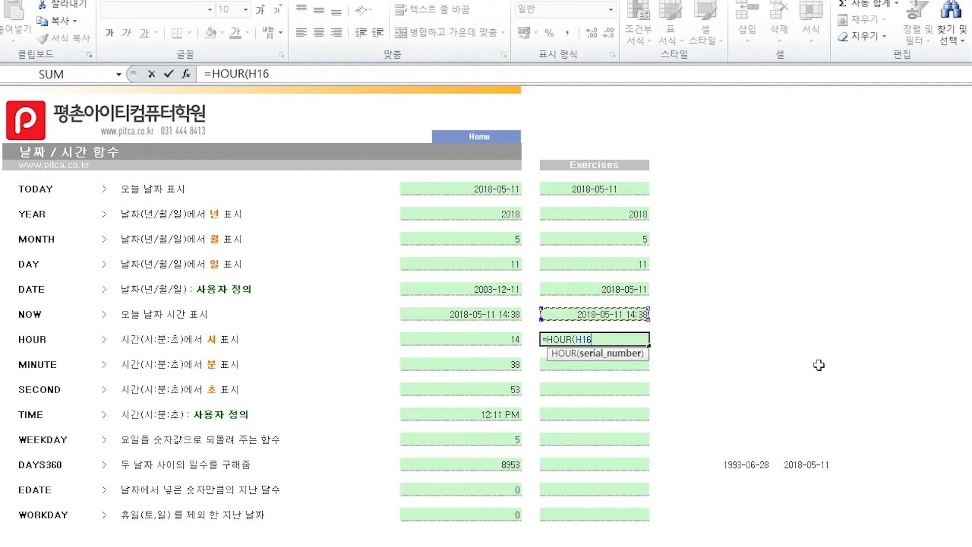
key("Return")
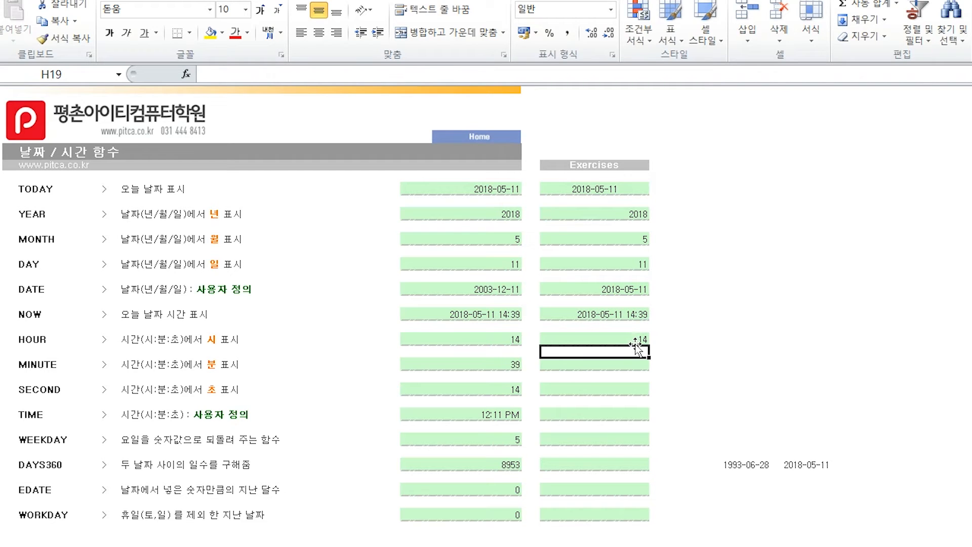
- Enter a MINUTE formula in exercise cell H20 that extracts the minutes from the date and time in H16
left_click(632, 365)
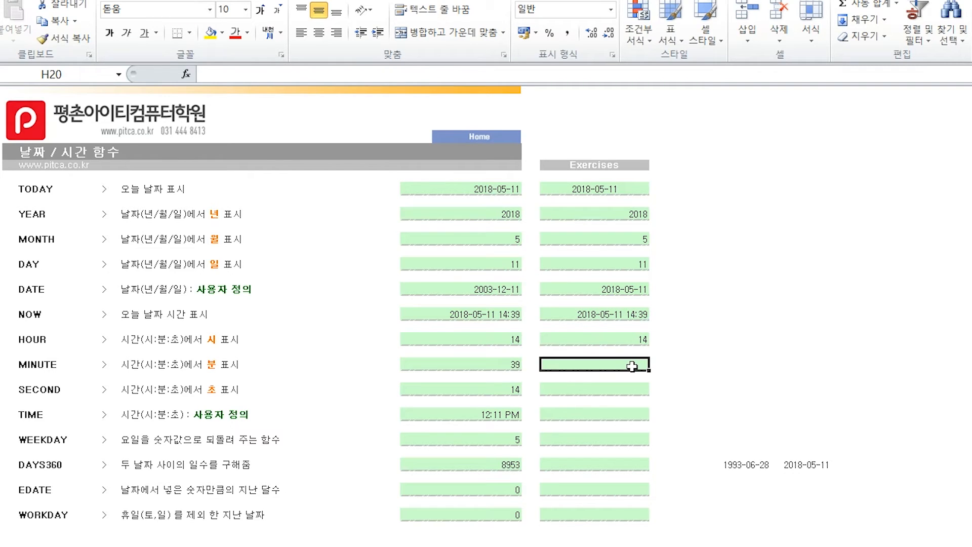
type("=min")
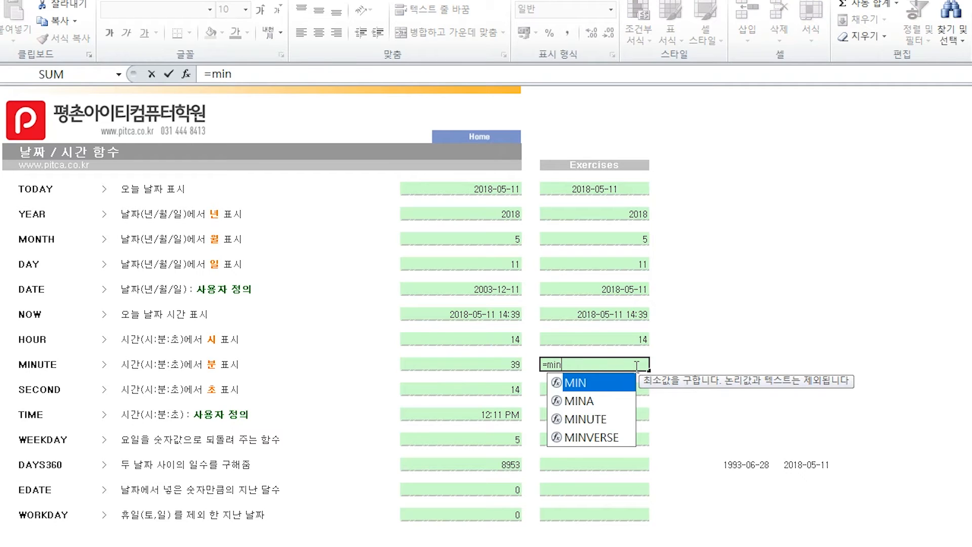
key("Down")
key("Down")
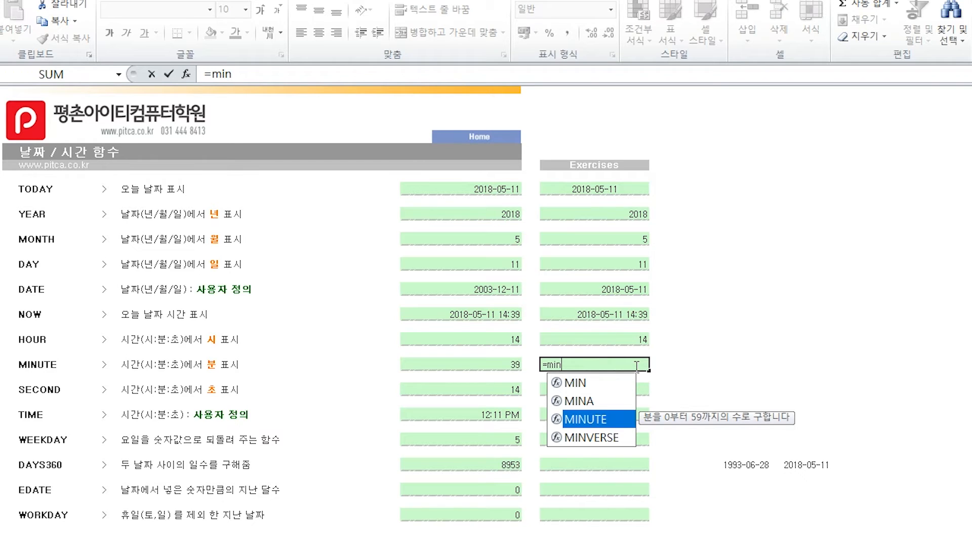
key("Tab")
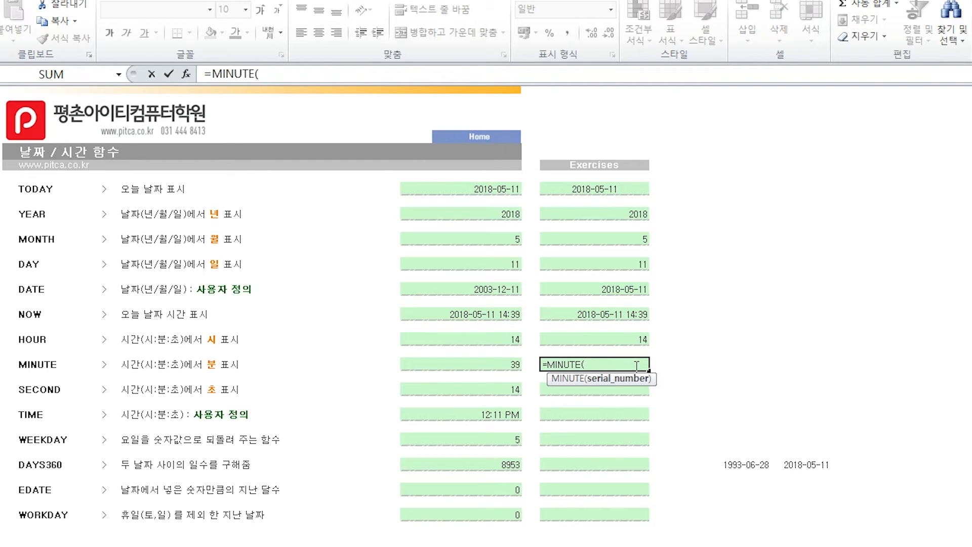
left_click(619, 314)
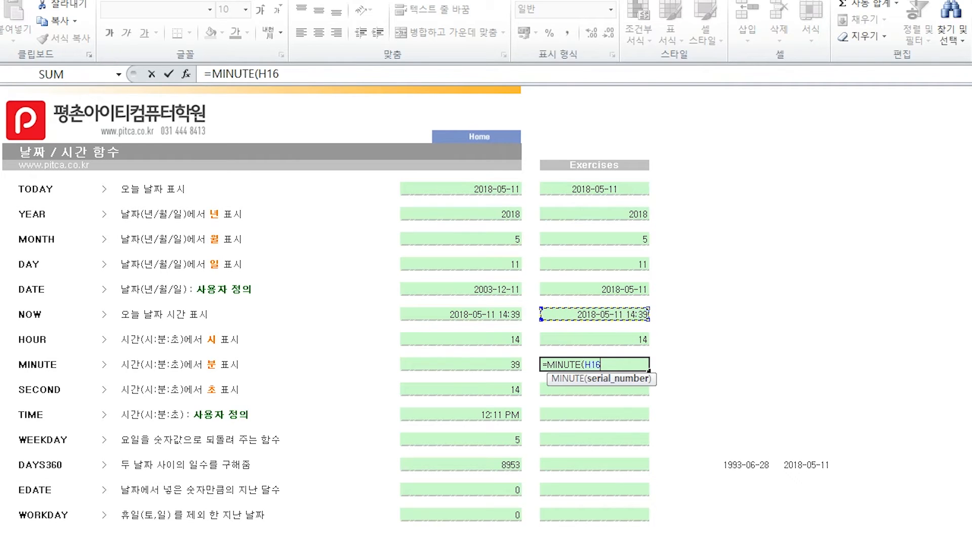
type(")")
key("Return")
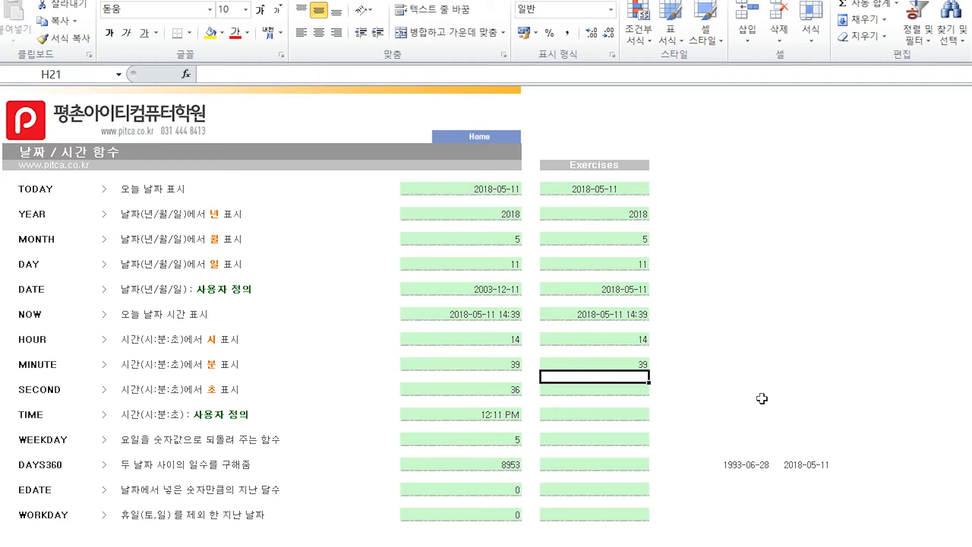
- Enter a SECOND formula in exercise cell H22 that extracts the seconds from the date and time in H16
left_click(637, 393)
type("=")
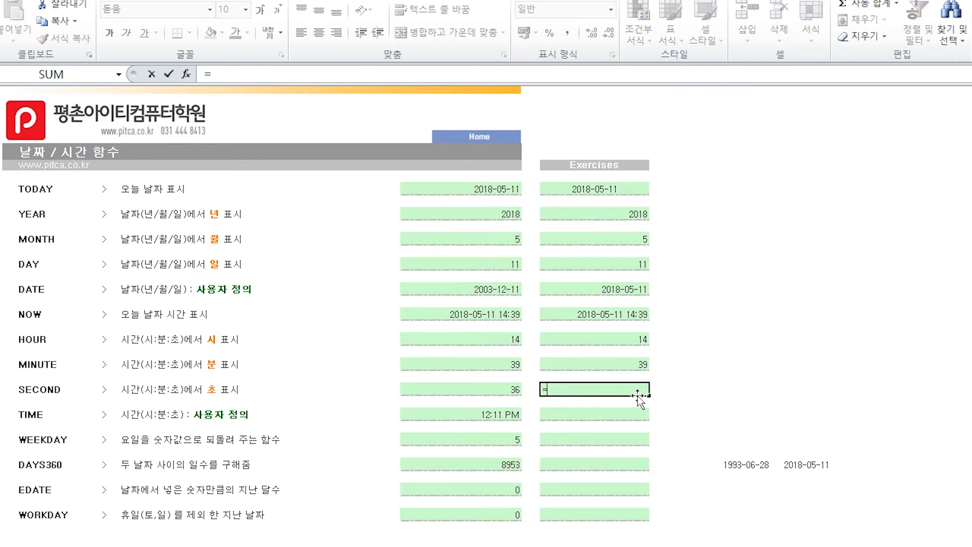
type("second")
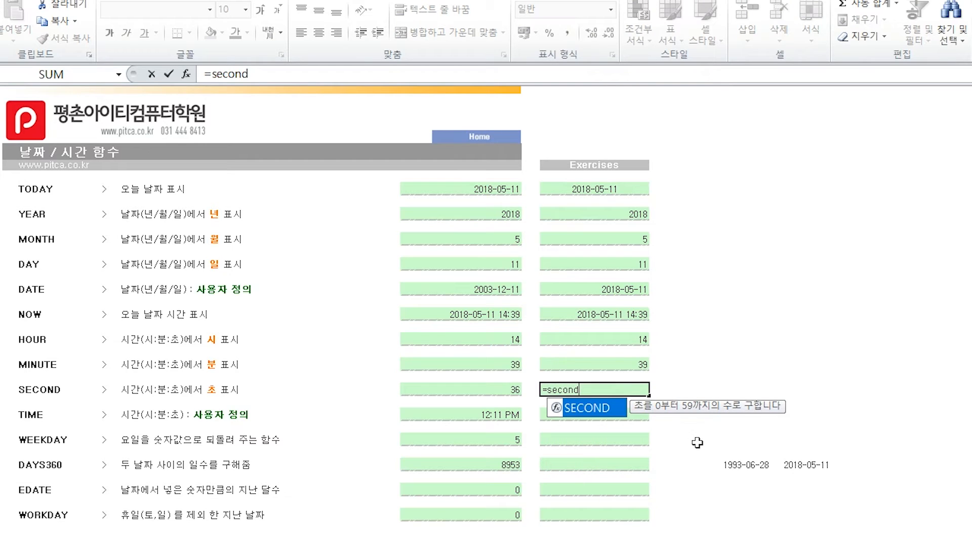
key("Tab")
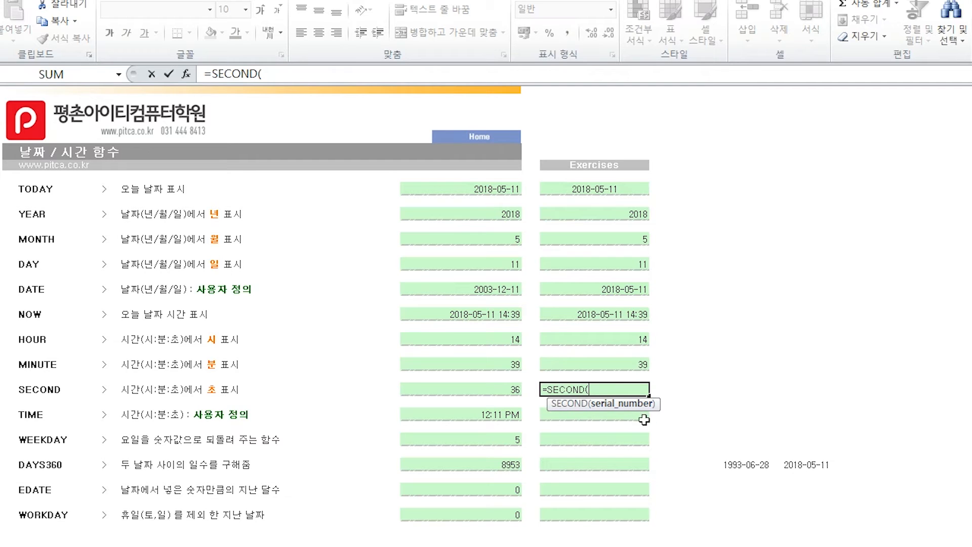
left_click(624, 313)
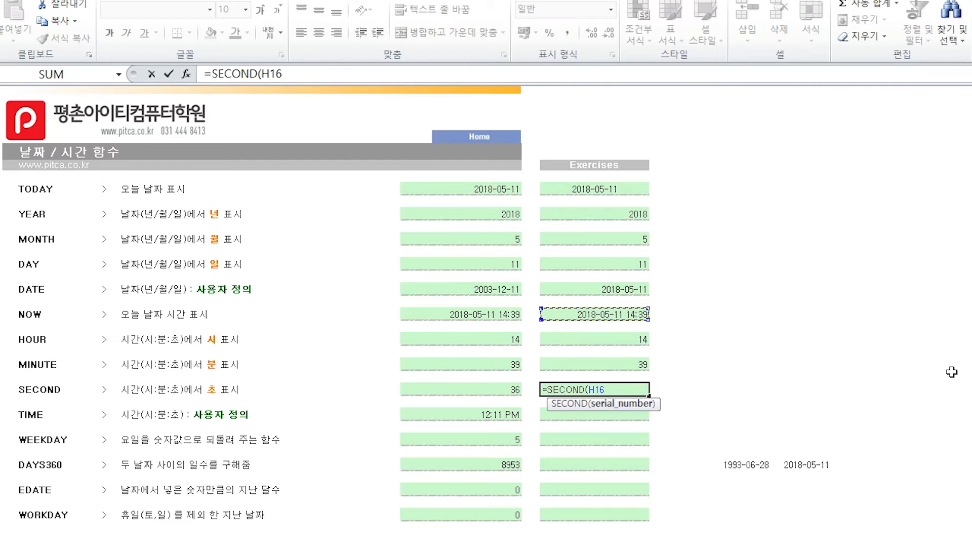
key("Return")
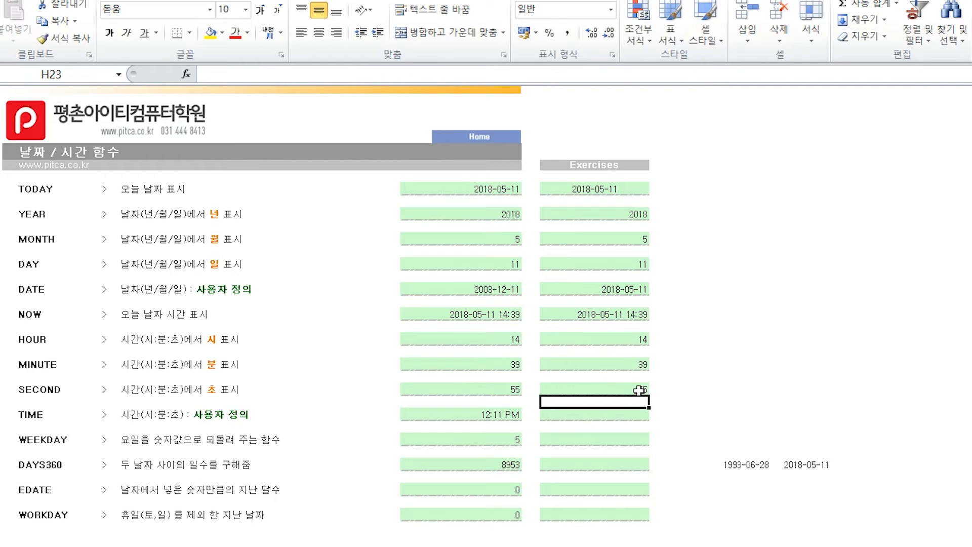
- Build a time in the TIME exercise cell H24 with =TIME(H18,H20,H22), using the hour, minute and second cells
left_click(634, 414)
type("=time")
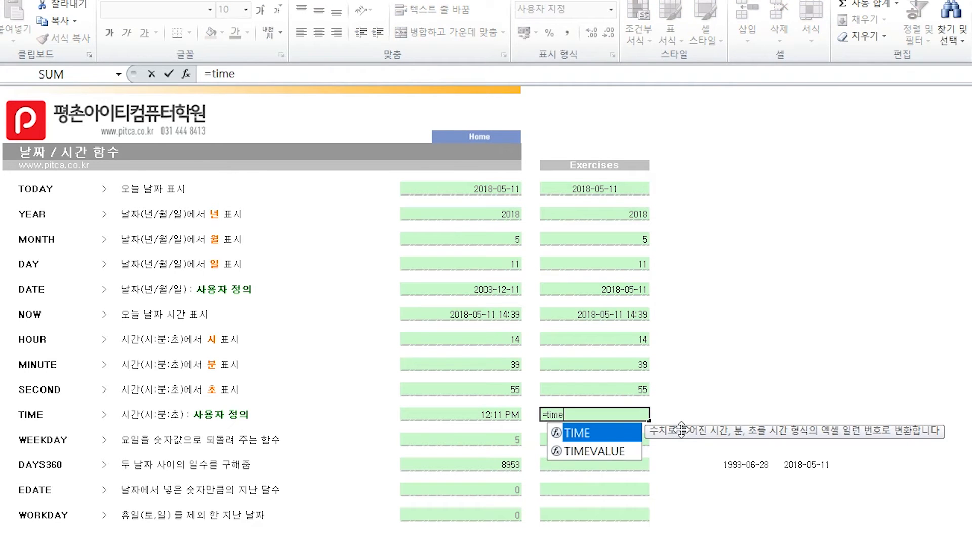
key("Tab")
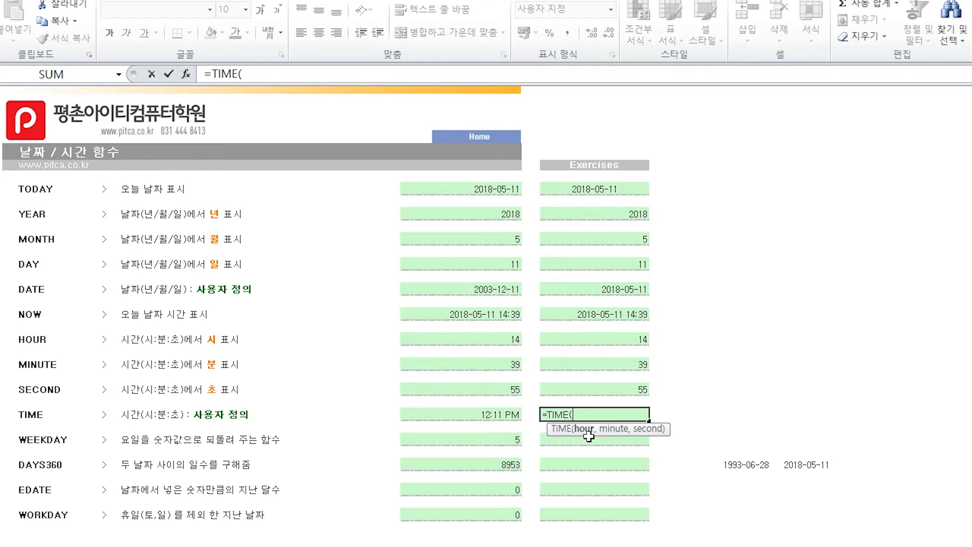
left_click(626, 338)
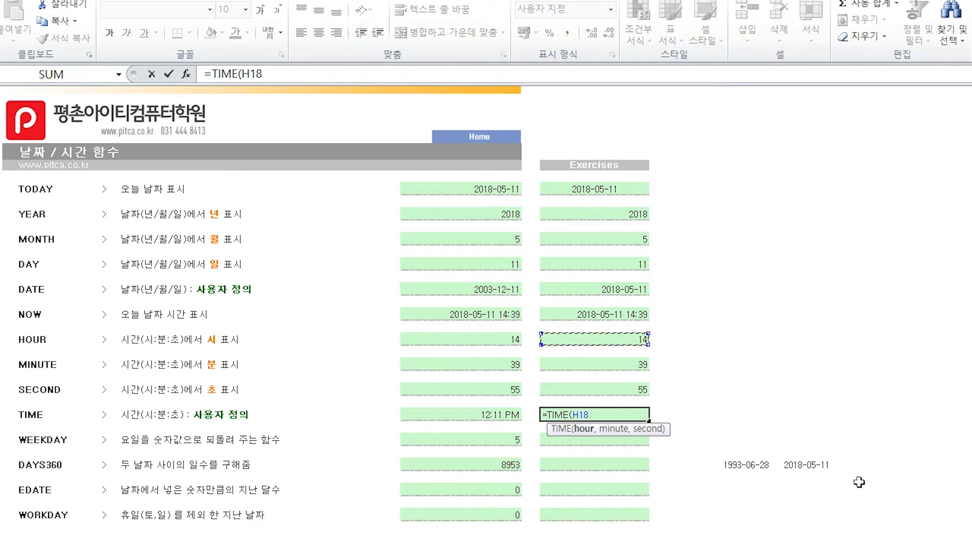
type(",")
left_click(629, 363)
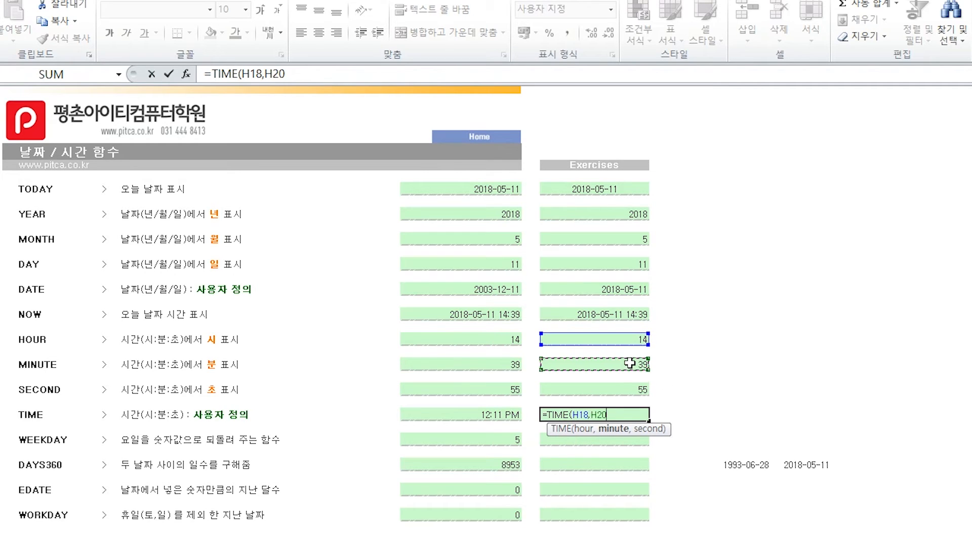
type(",")
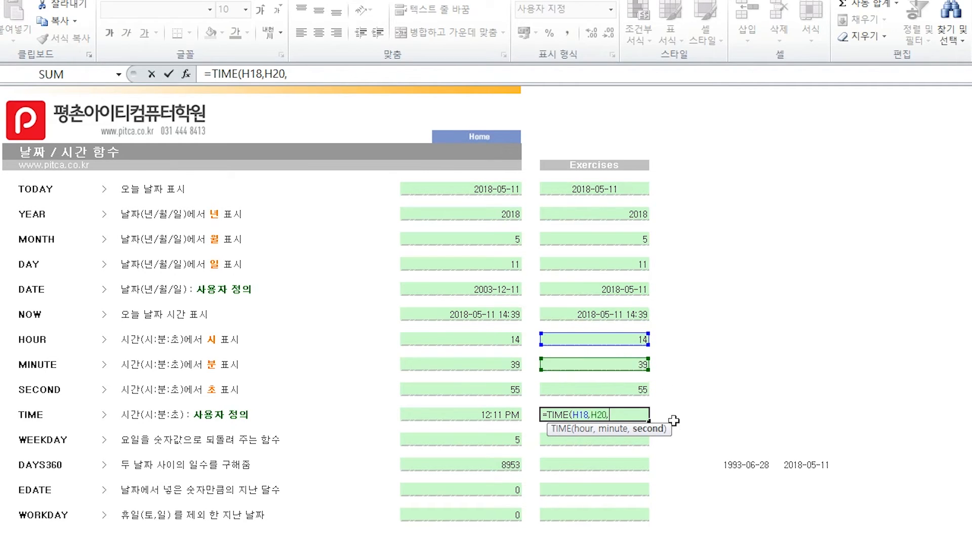
left_click(628, 388)
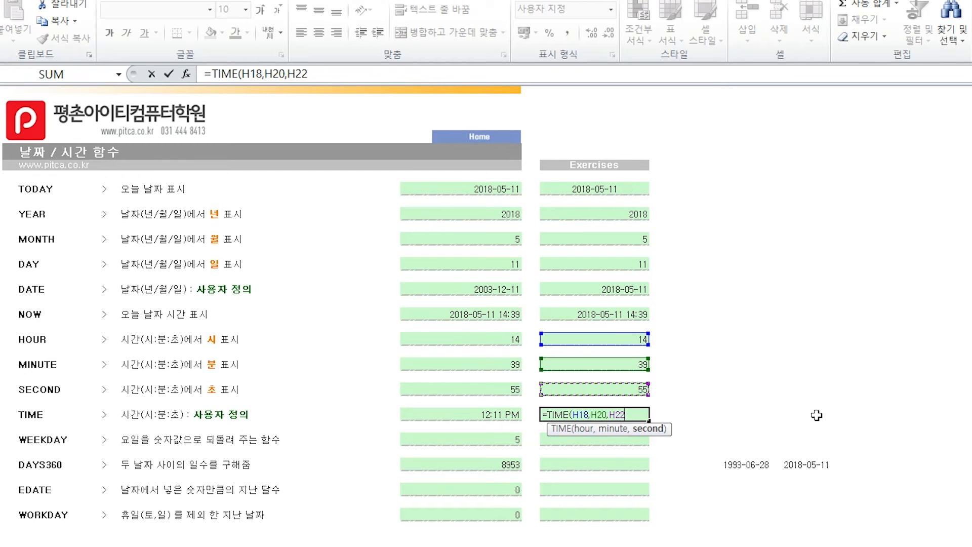
type(")")
key("Return")
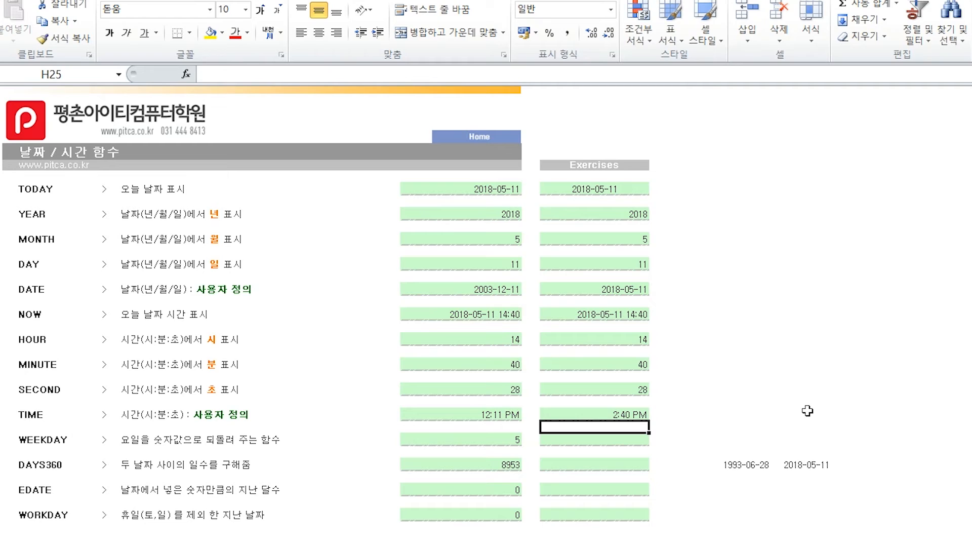
- Change the number format of the TIME exercise cell H24 to Time (시간)
left_click(635, 415)
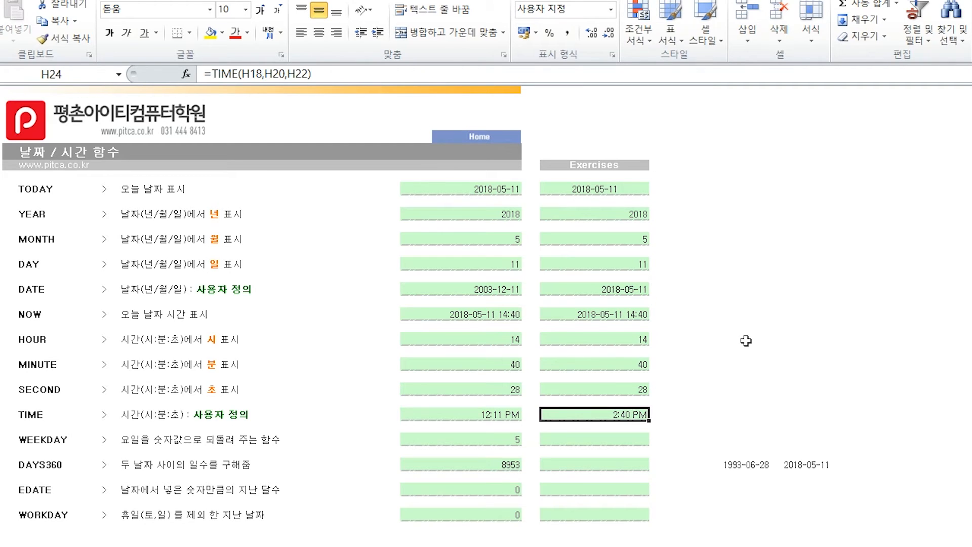
left_click(609, 11)
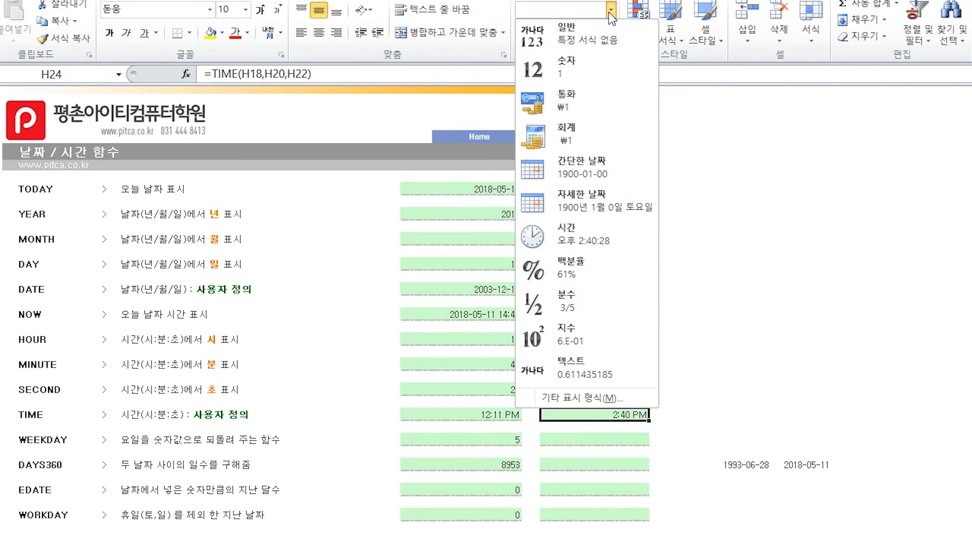
left_click(614, 239)
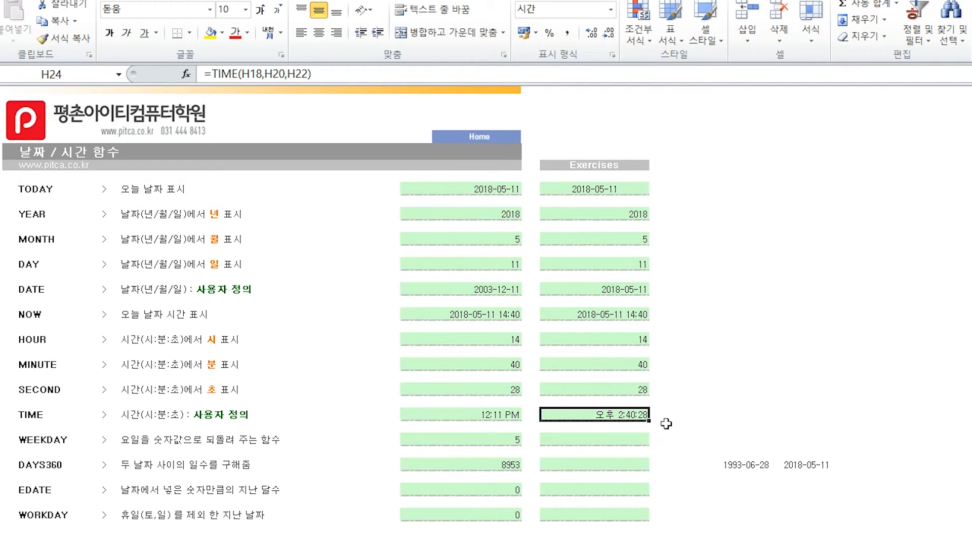
- Enter =WEEKDAY(H6,1) in exercise cell H26, using the return type that numbers Sunday as 1 through Saturday as 7
left_click(630, 444)
type("=we")
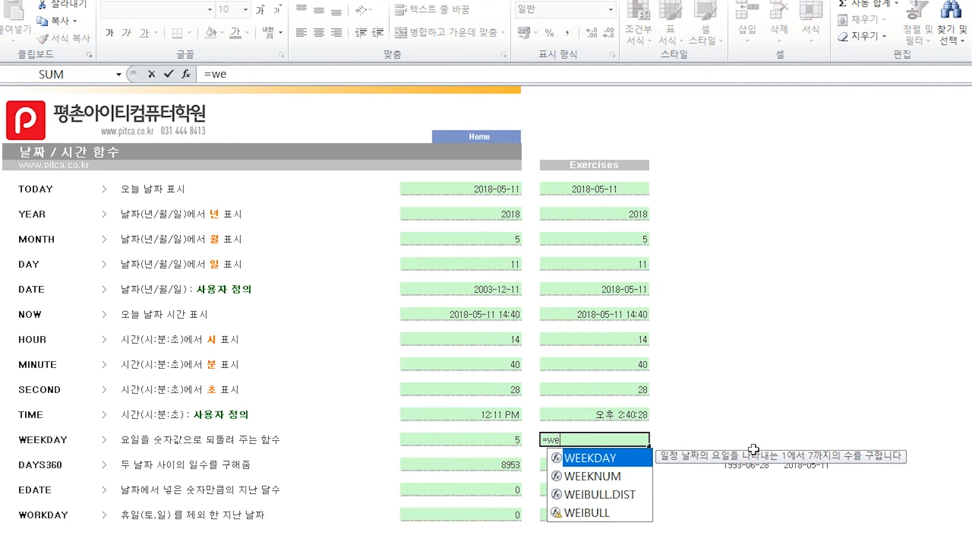
key("Tab")
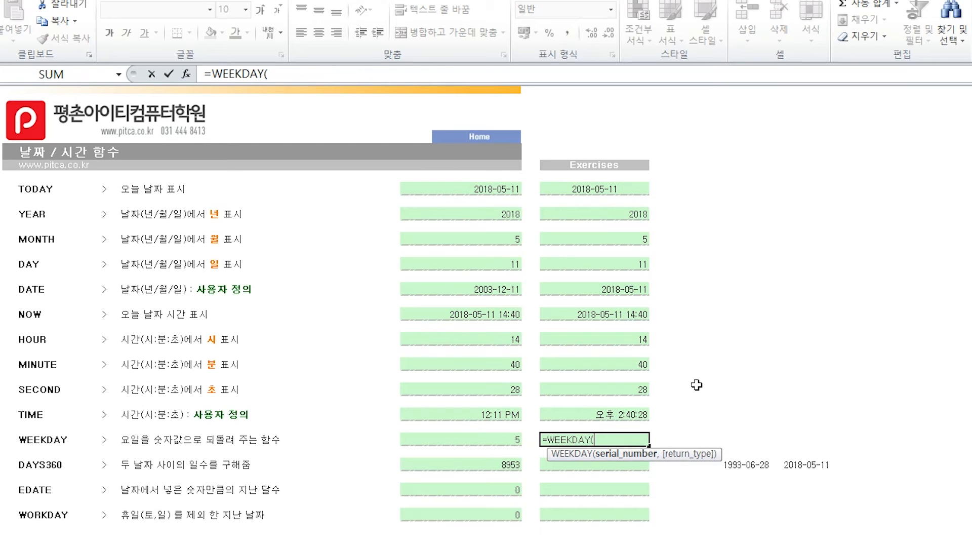
left_click(635, 190)
type(",")
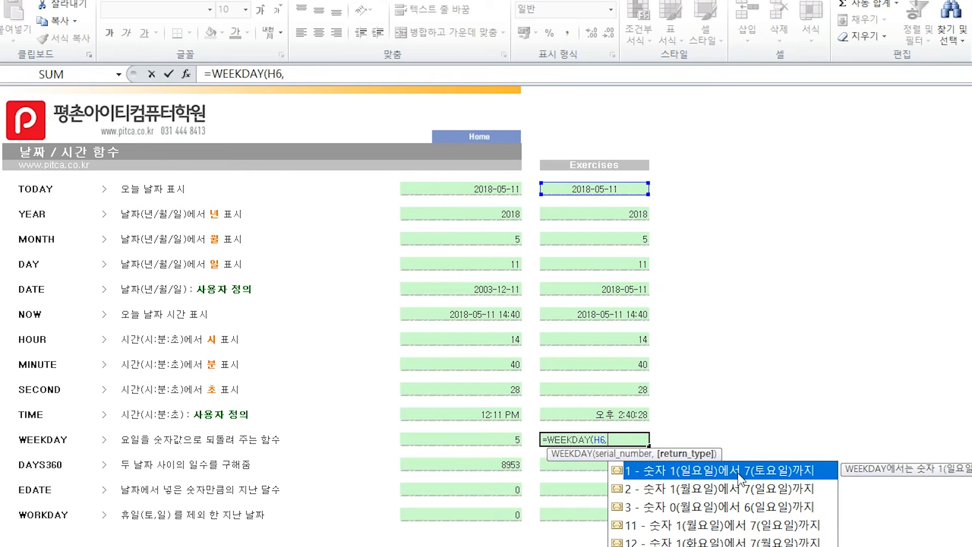
double_click(774, 471)
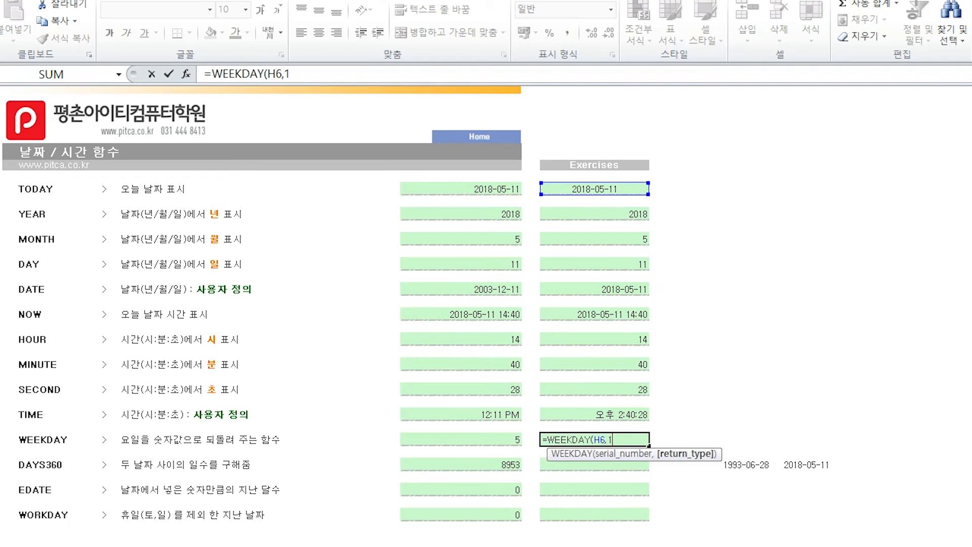
key("ctrl+Return")
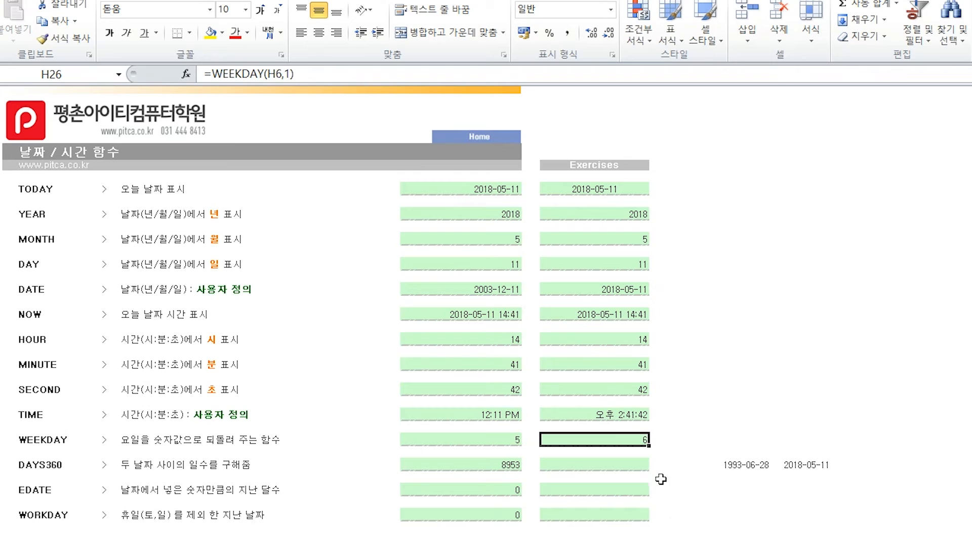
- Enter =DAYS360(J28,K28) in exercise cell H28 to count the days between the start and end dates
left_click(633, 465)
type("=")
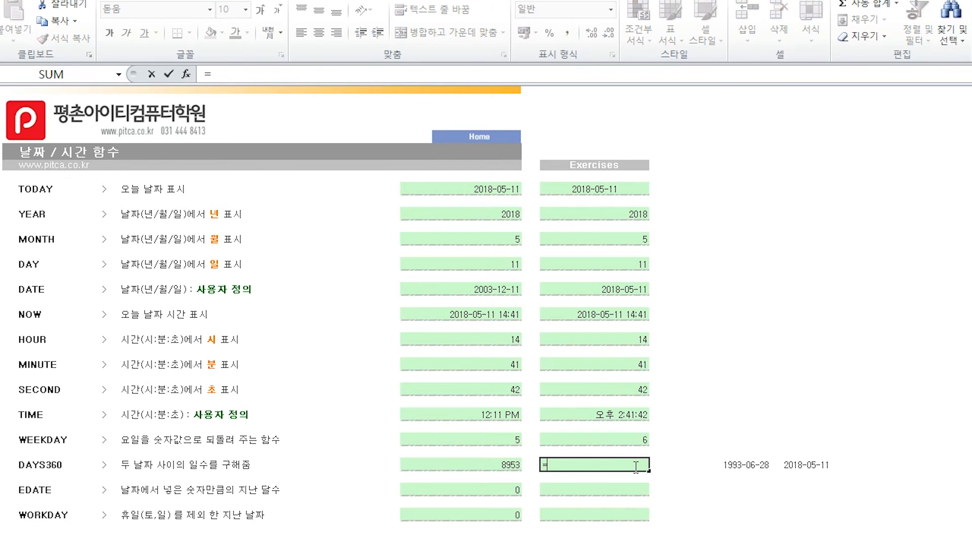
type("days")
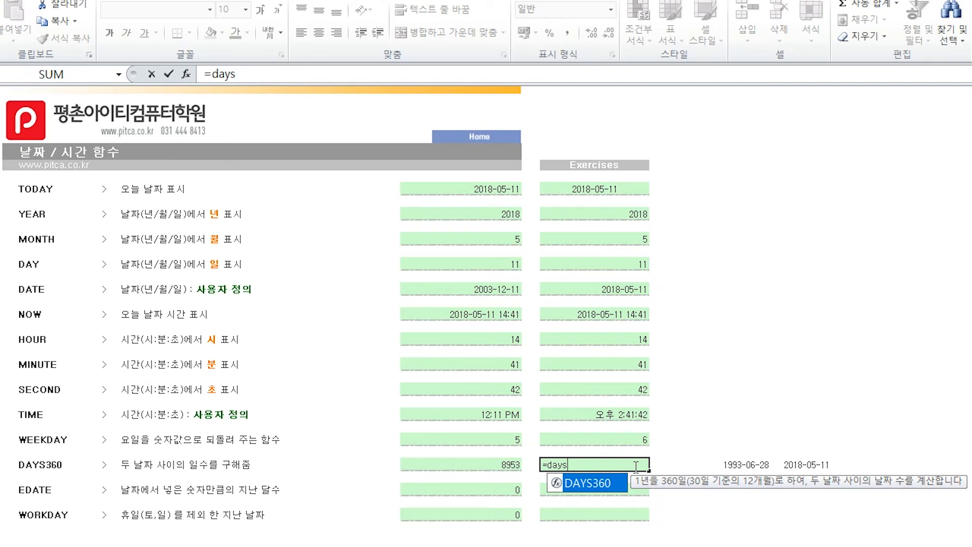
key("Tab")
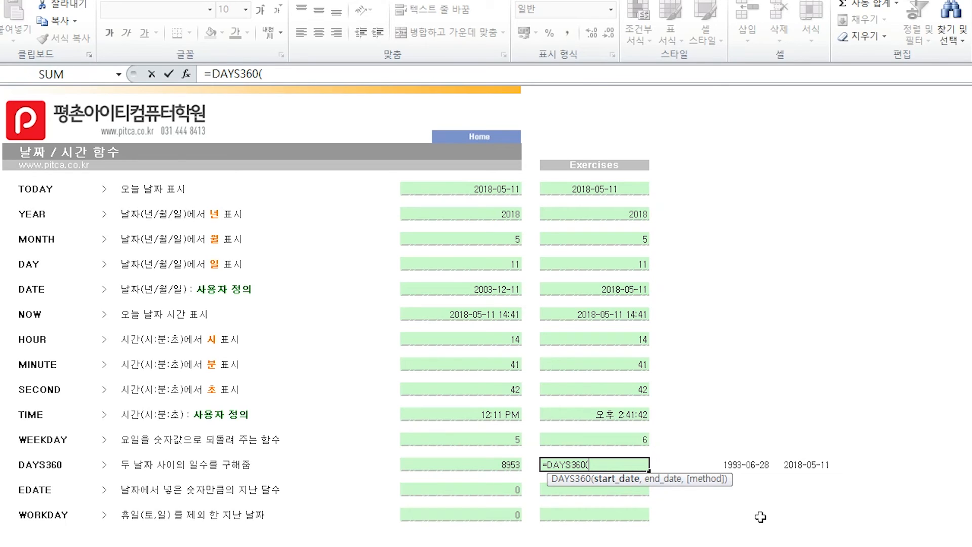
left_click(758, 466)
type(",")
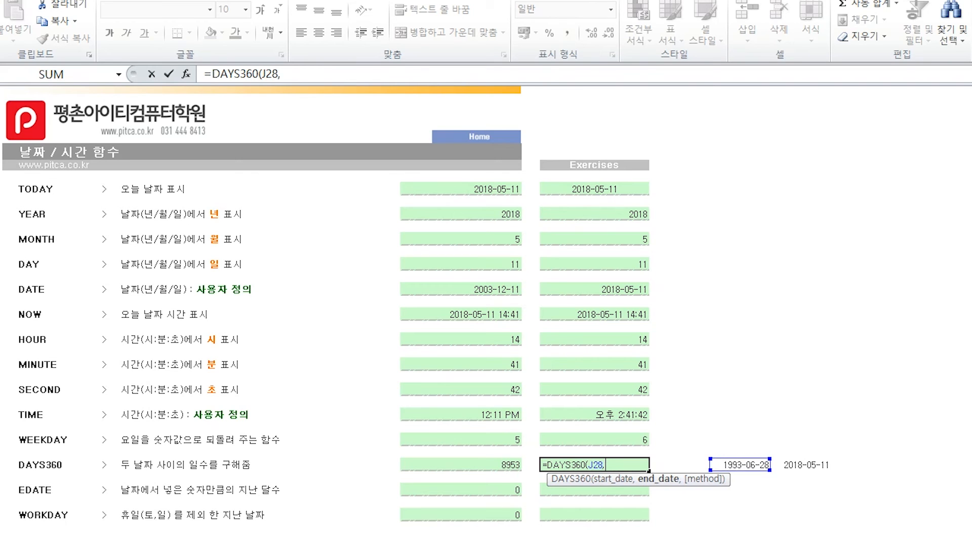
left_click(821, 463)
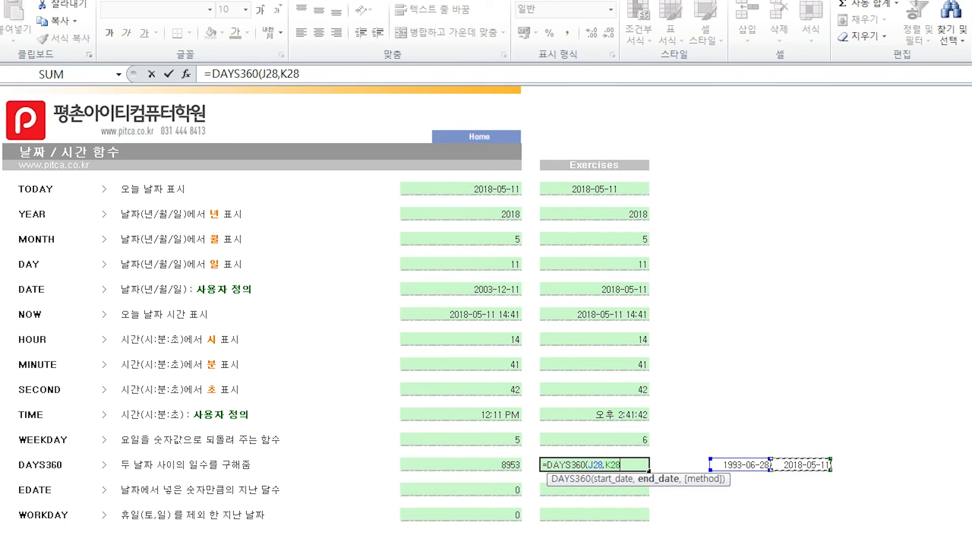
key("Return")
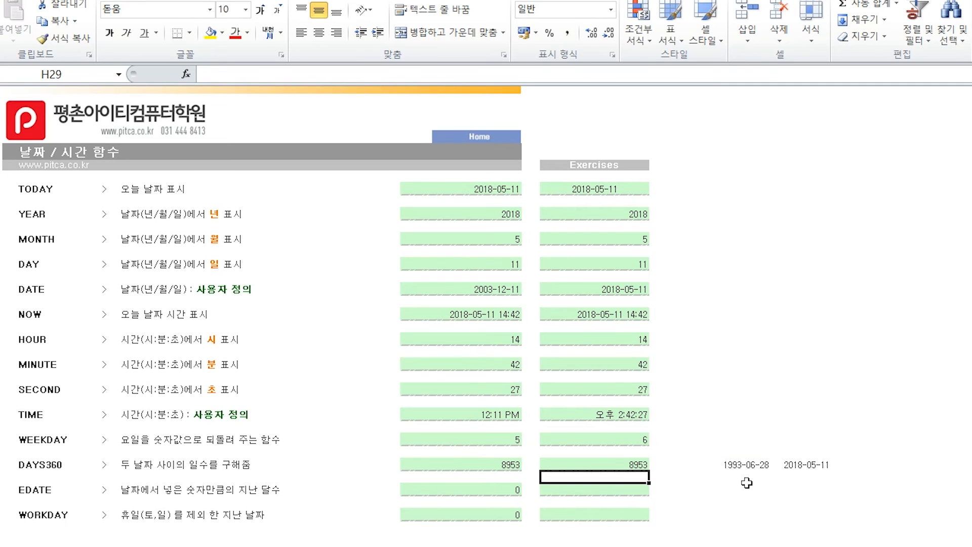
- Enter =EDATE(K28,5) in exercise cell H30 to get the date five months after the date in K28
left_click(640, 489)
type("=")
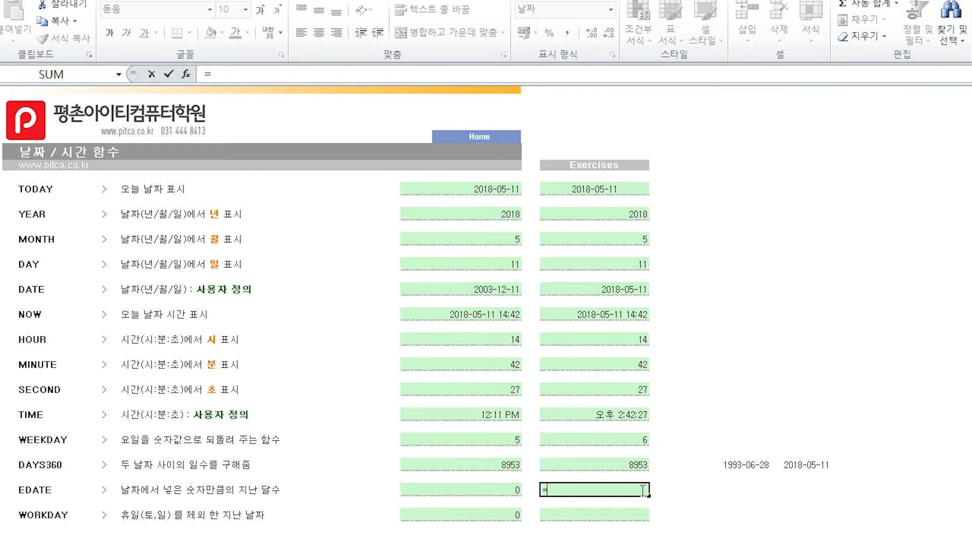
type("edate")
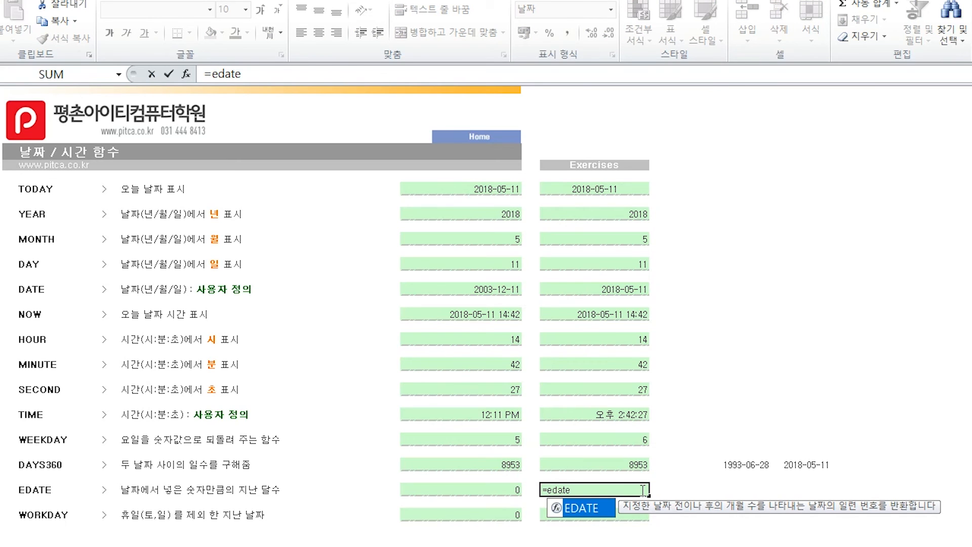
key("Tab")
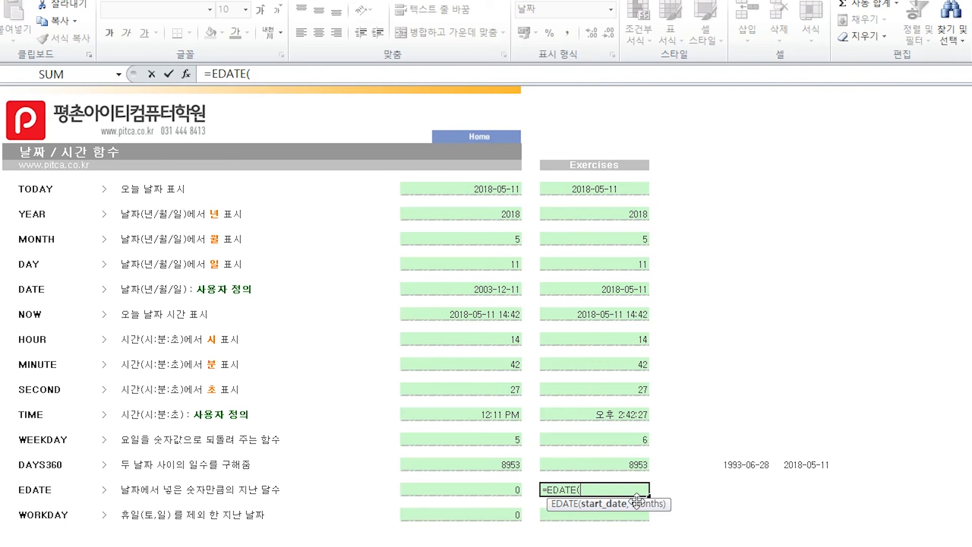
left_click(809, 465)
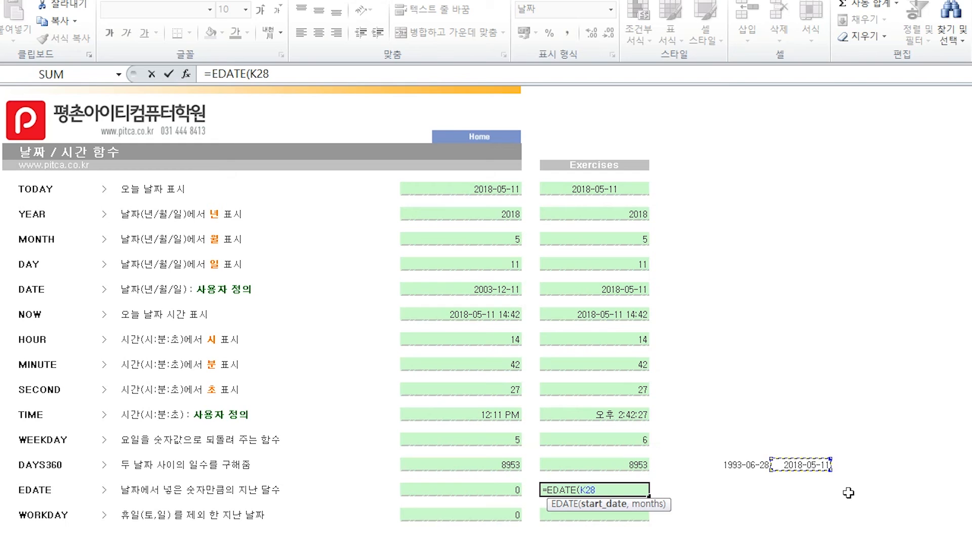
type(",")
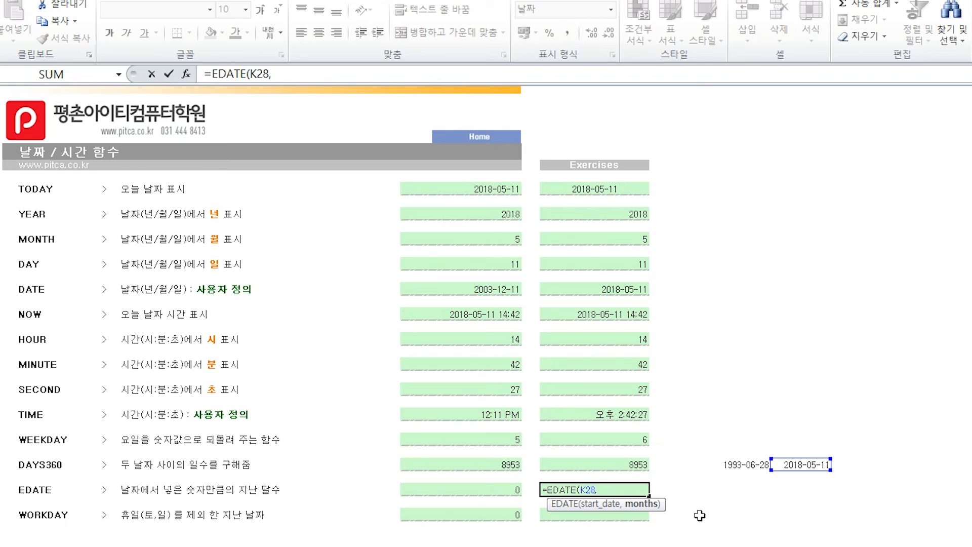
type("5")
key("Return")
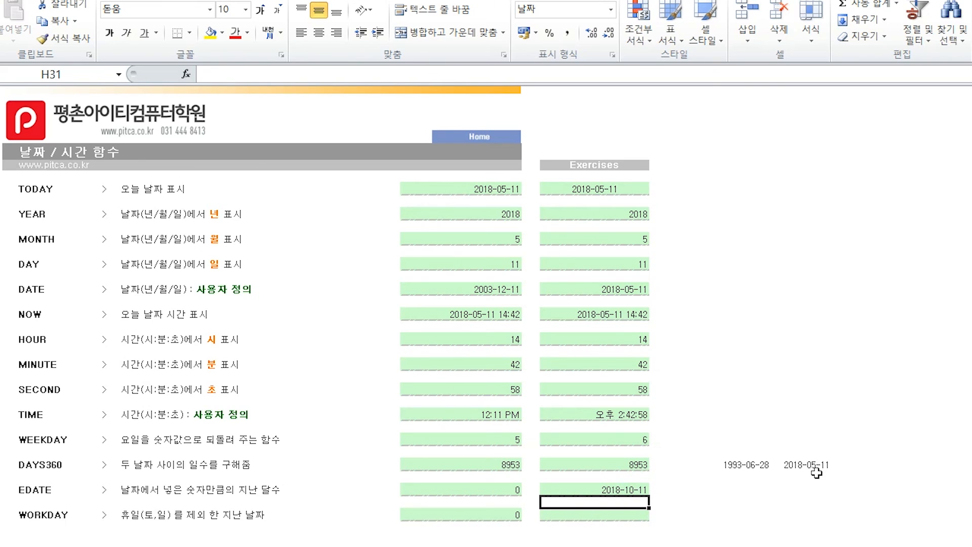
- Enter =WORKDAY(K28,5) in exercise cell H32 to get the date five working days after K28, and reselect the cell
left_click(633, 514)
type("=")
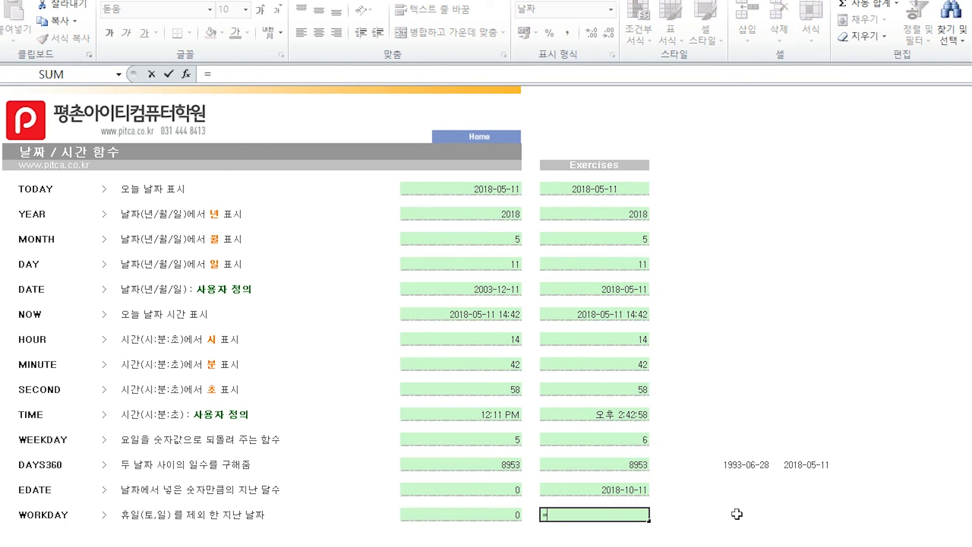
type("workd")
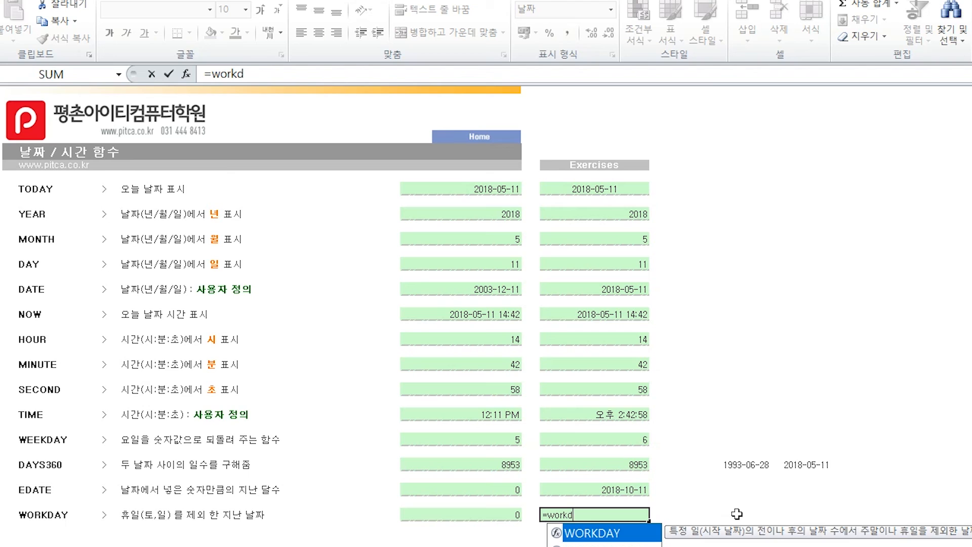
key("Tab")
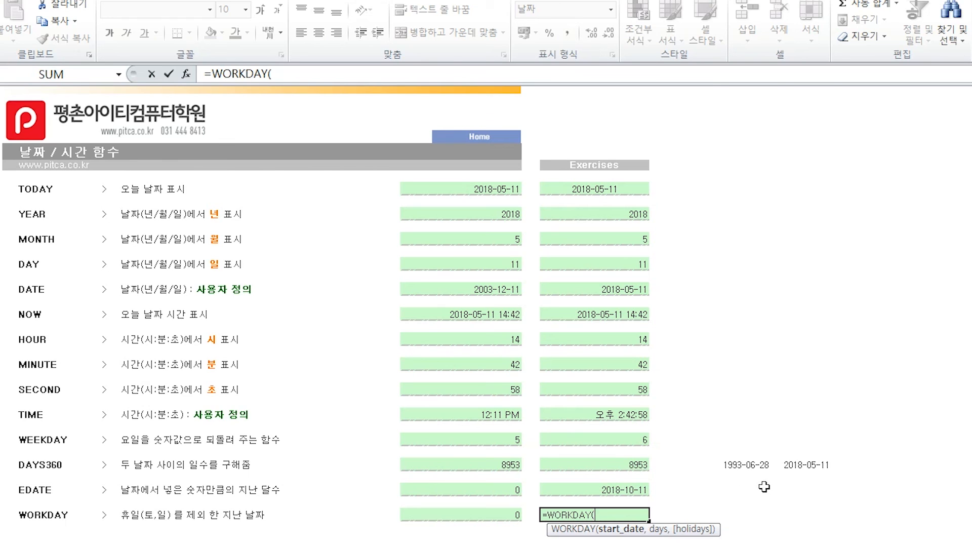
left_click(812, 465)
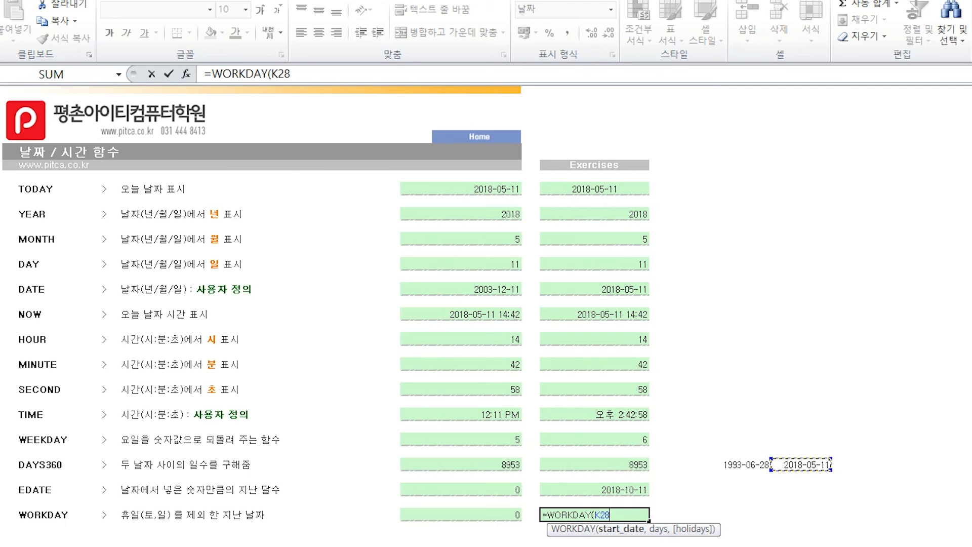
type(",")
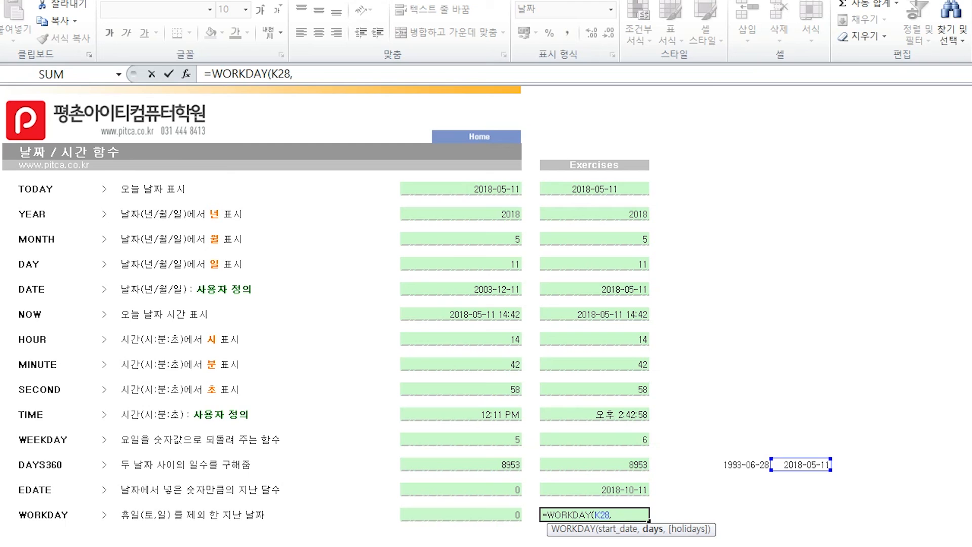
type("5")
key("Return")
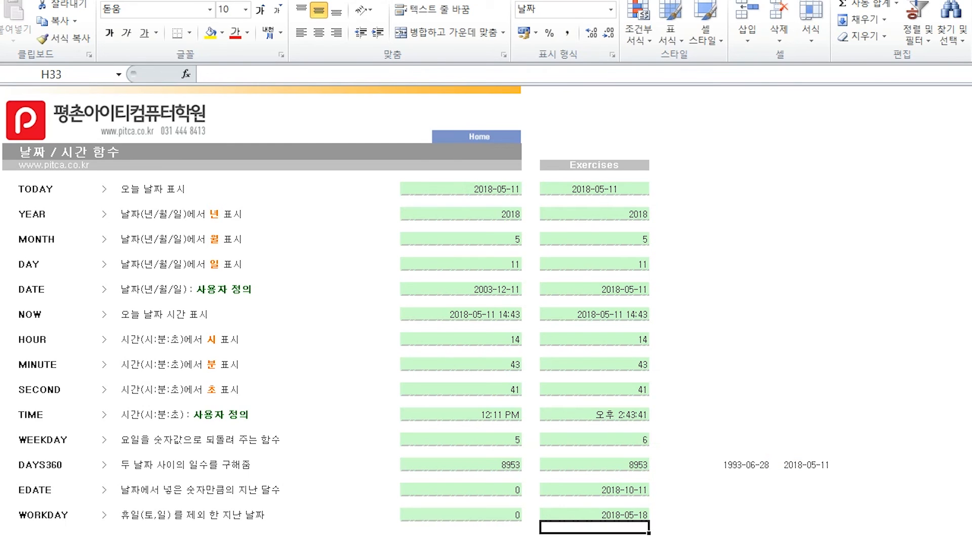
left_click(594, 514)
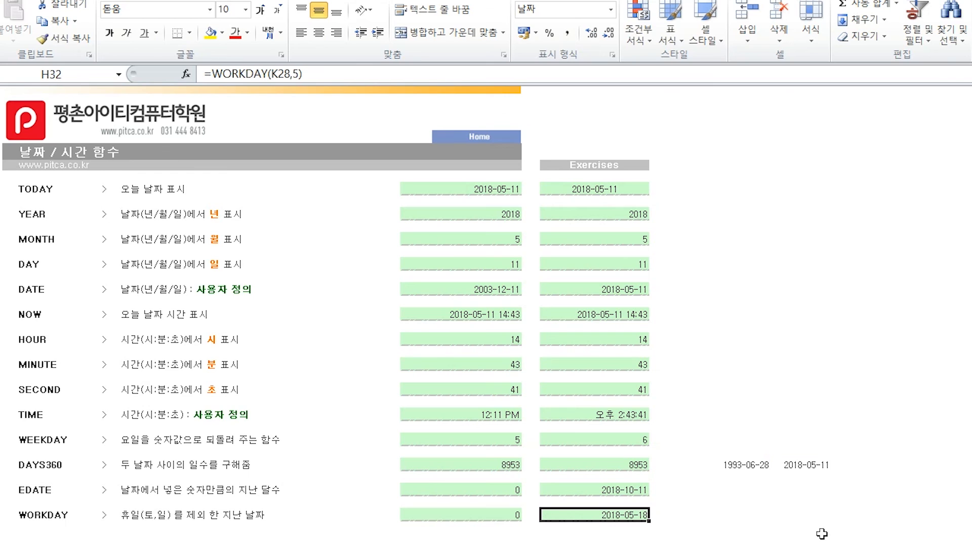